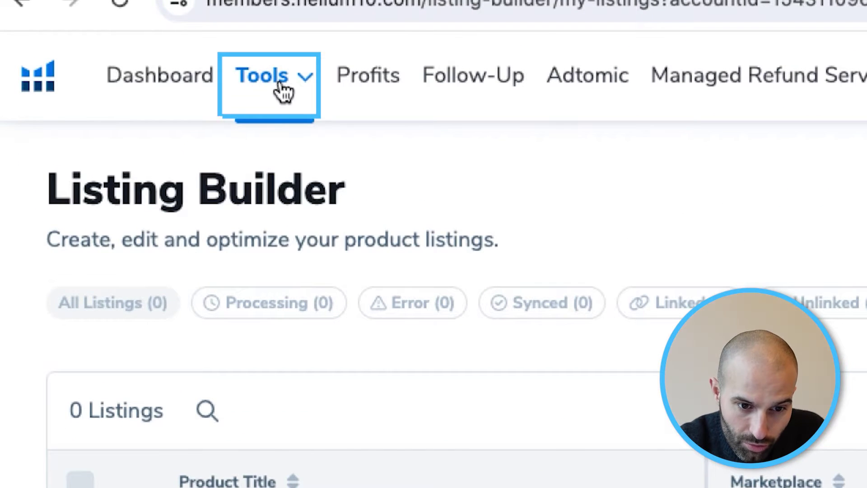
Step: Open Listing Builder from the Listing Optimization tools and look over its Learn training resources, closing them when done
click(282, 92)
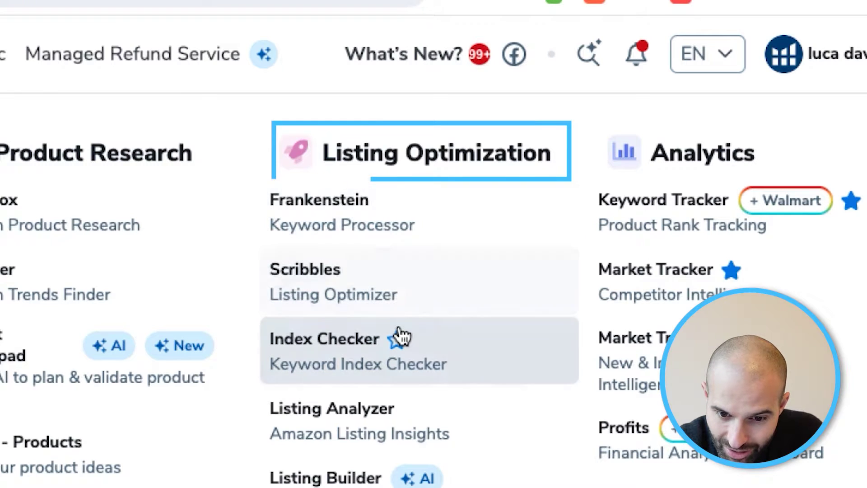
click(398, 338)
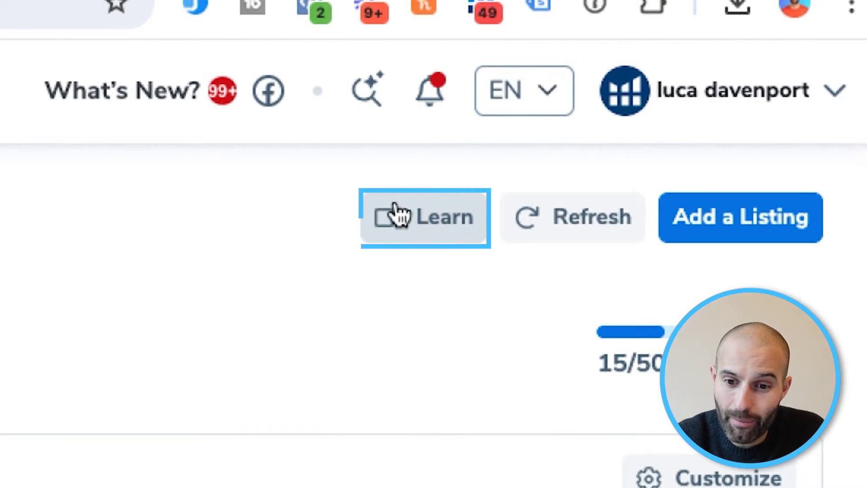
click(446, 222)
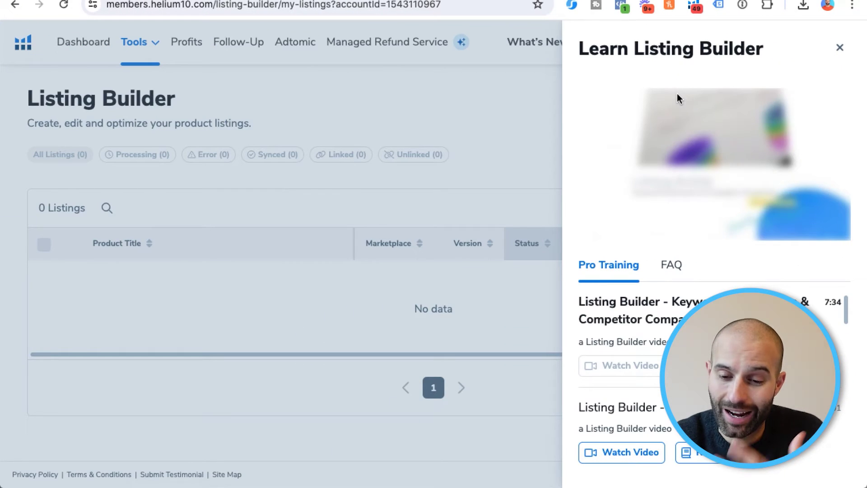
click(840, 48)
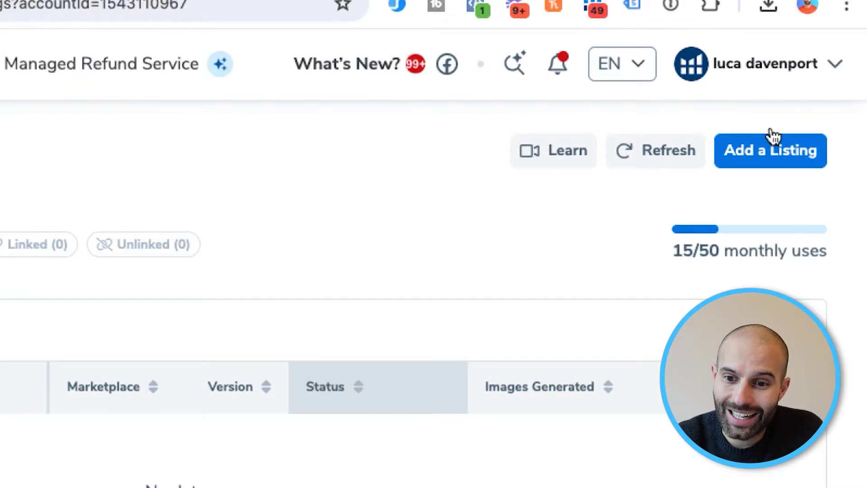
Step: Add a listing using the Generate images with AI option and choose its Amazon marketplace
click(802, 97)
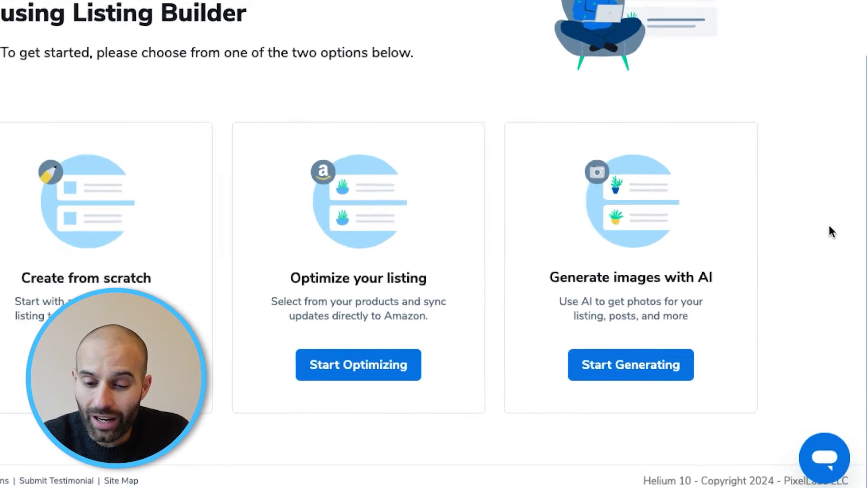
click(611, 343)
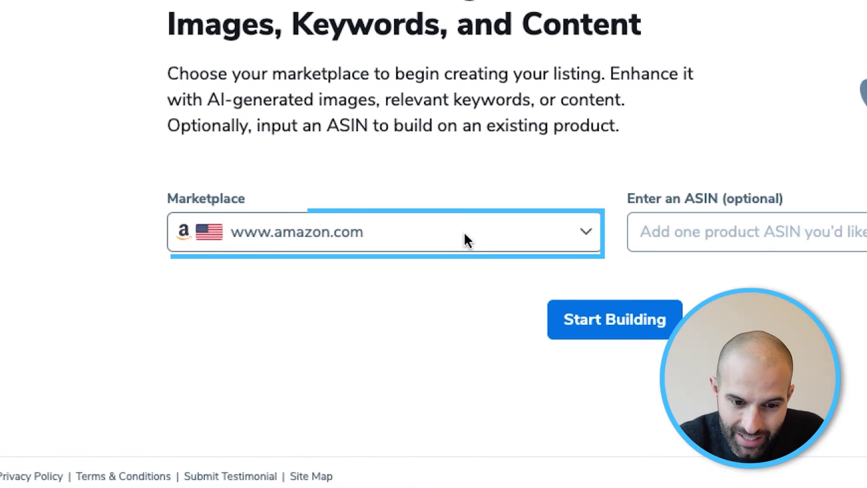
click(465, 239)
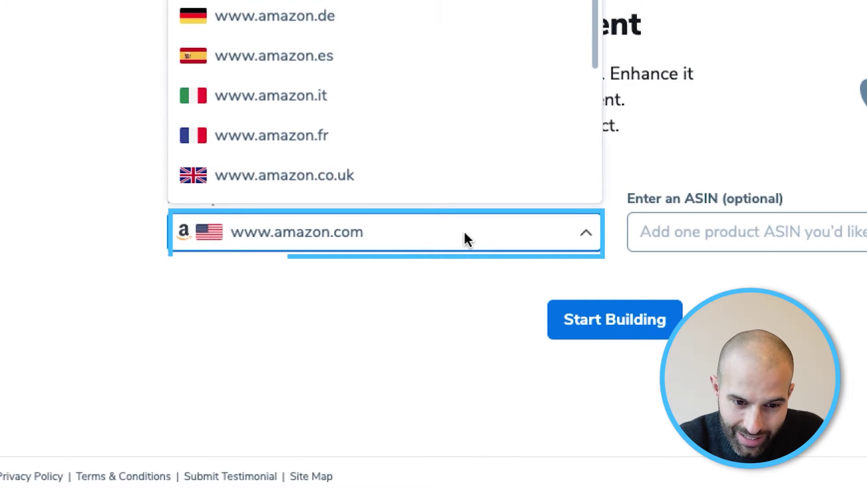
click(445, 187)
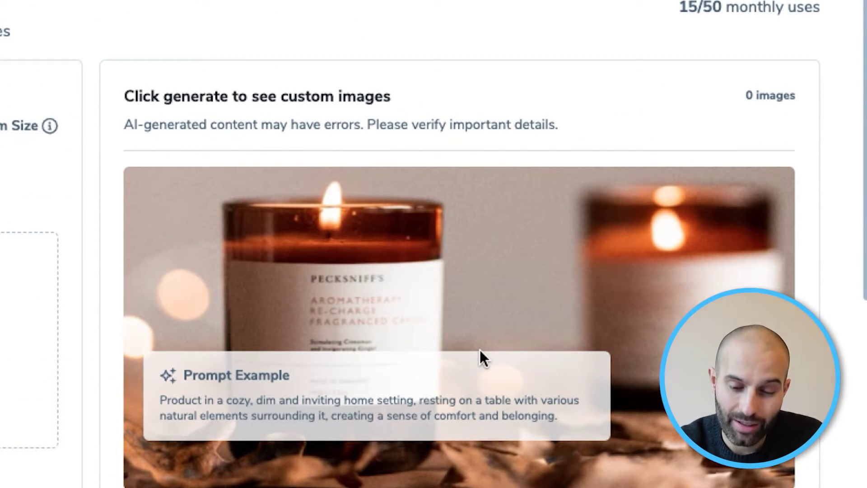
Step: Examine the AI Image generator's example prompts and its available image size presets
scroll(480, 350, down, 7)
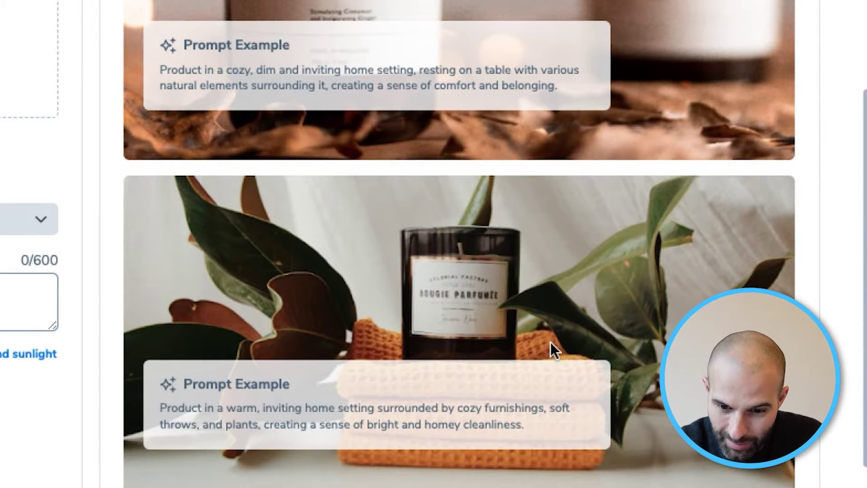
scroll(551, 342, up, 9)
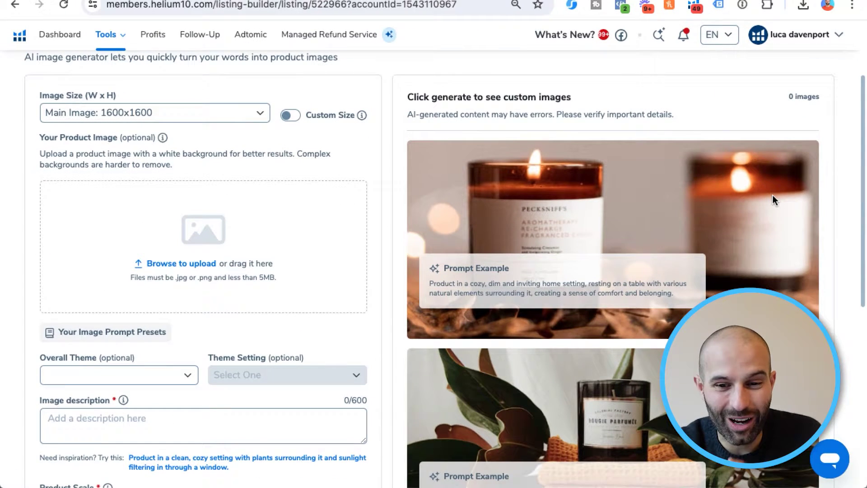
scroll(773, 199, down, 2)
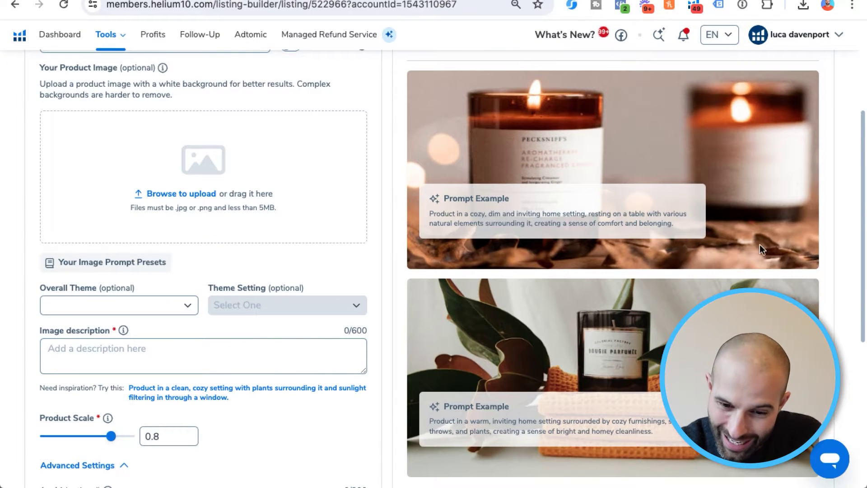
scroll(757, 240, up, 1)
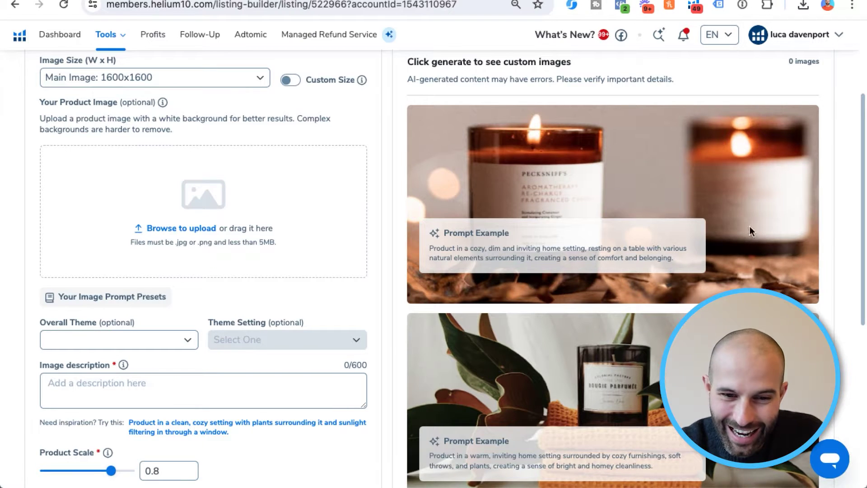
scroll(666, 248, up, 2)
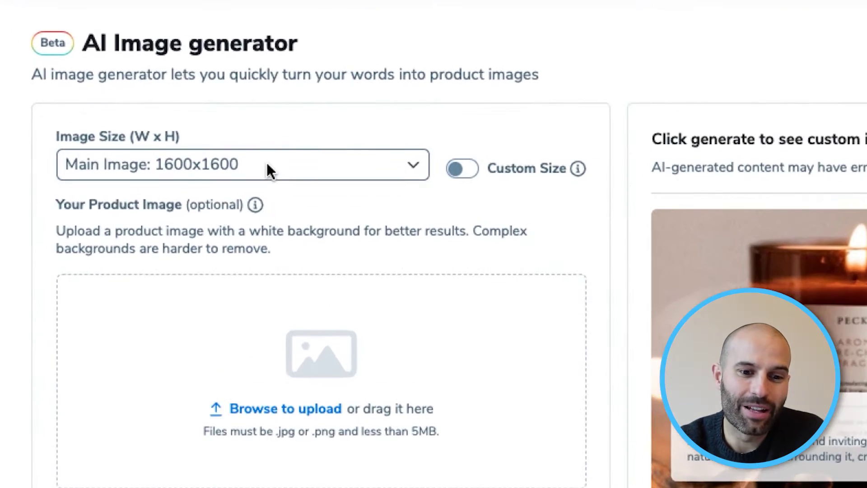
click(170, 158)
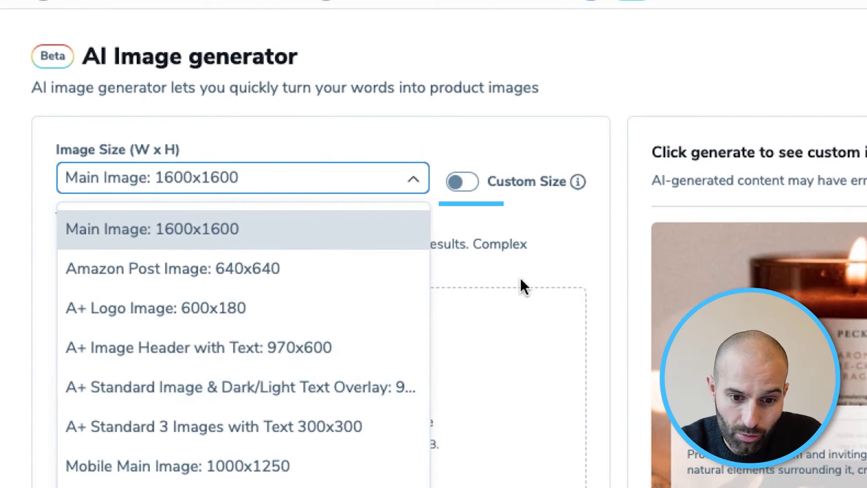
click(519, 268)
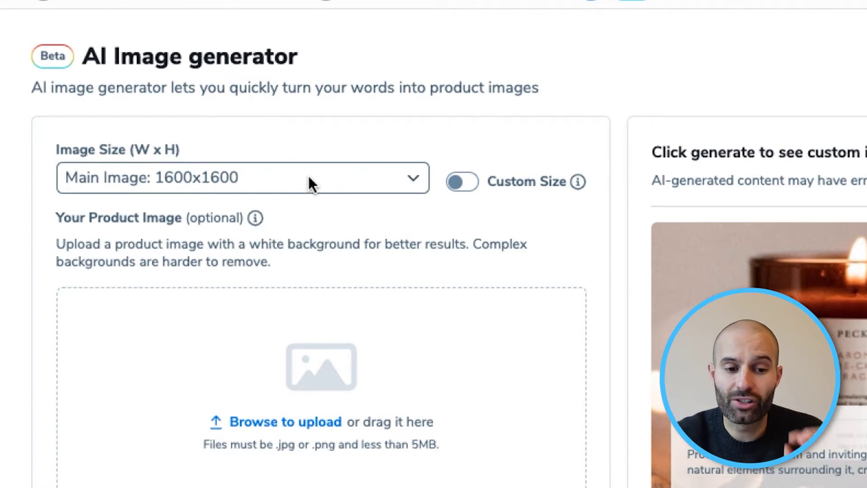
Step: Upload TEST IMAGE.jpg as the product image
scroll(311, 183, down, 3)
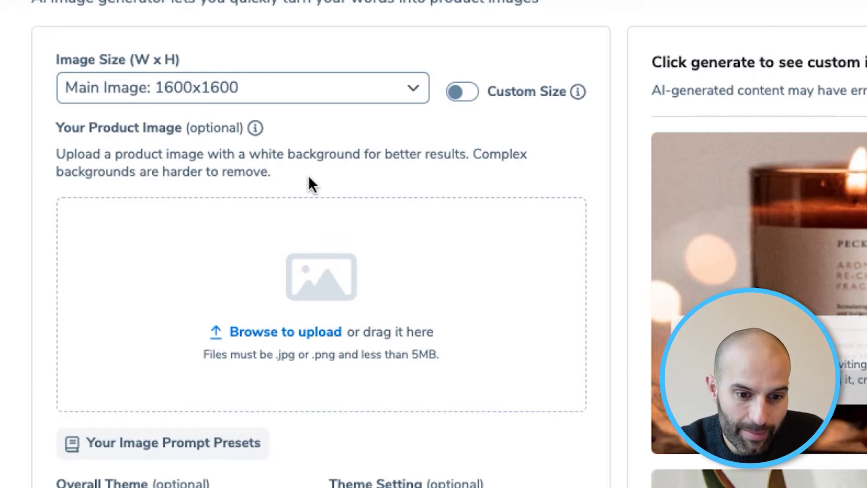
scroll(311, 181, down, 2)
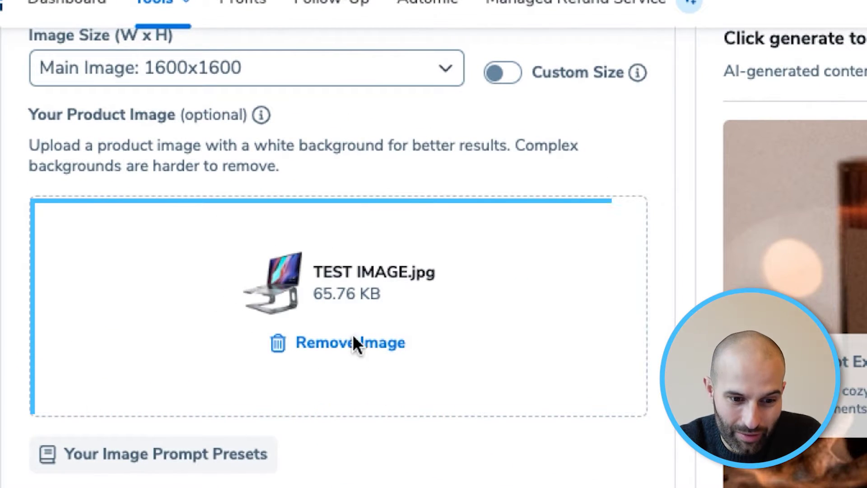
Step: Set the overall theme to Home and the theme setting to Creative Home Office
scroll(383, 418, down, 3)
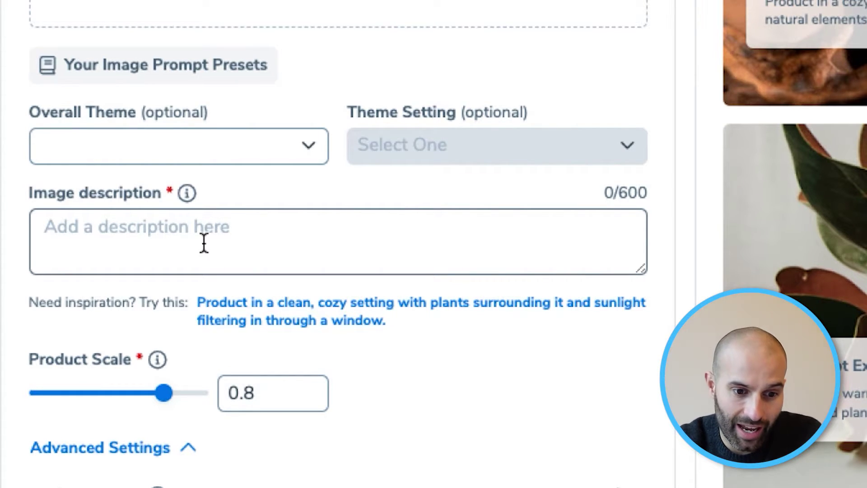
click(306, 144)
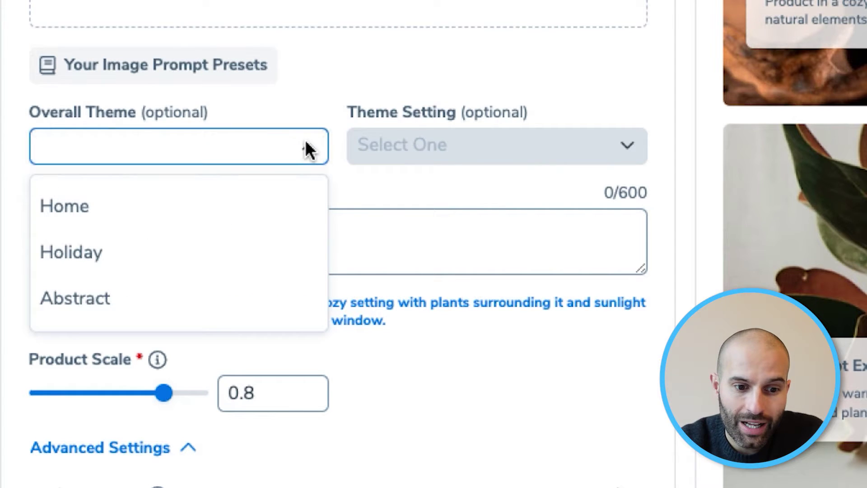
click(249, 206)
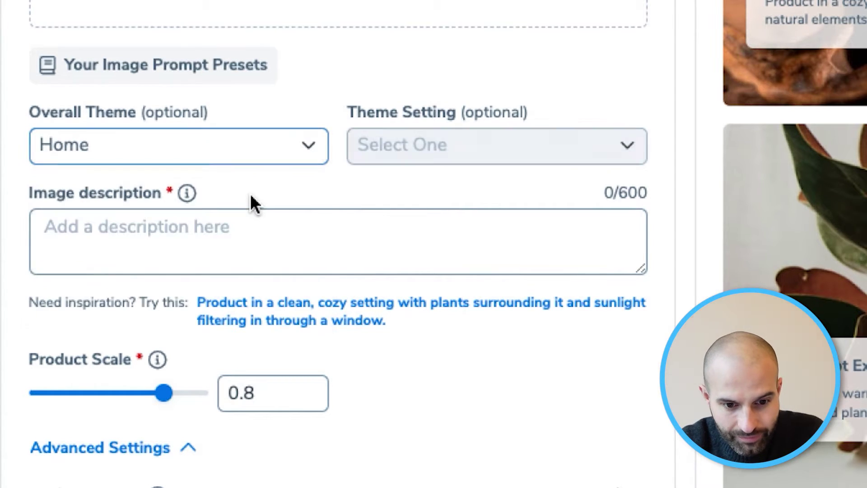
click(433, 144)
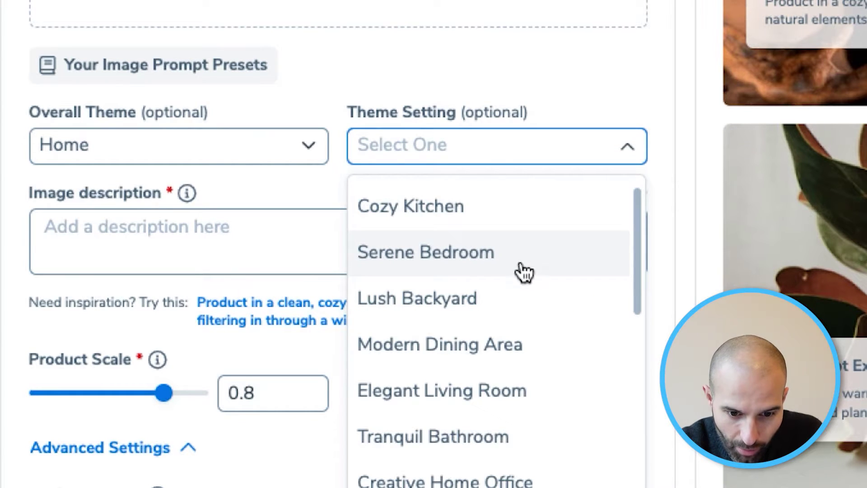
scroll(516, 248, down, 3)
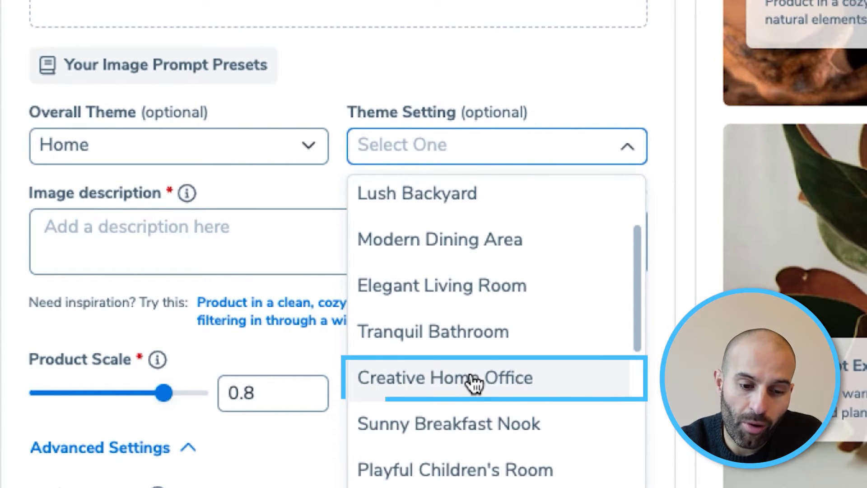
click(472, 382)
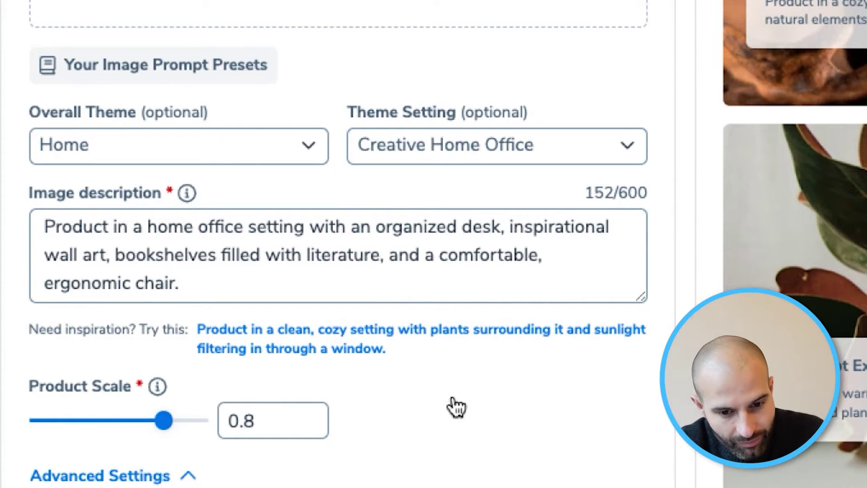
Step: Examine the image description, product scale and the advanced Avoid and Prompt Strength settings
scroll(469, 416, down, 4)
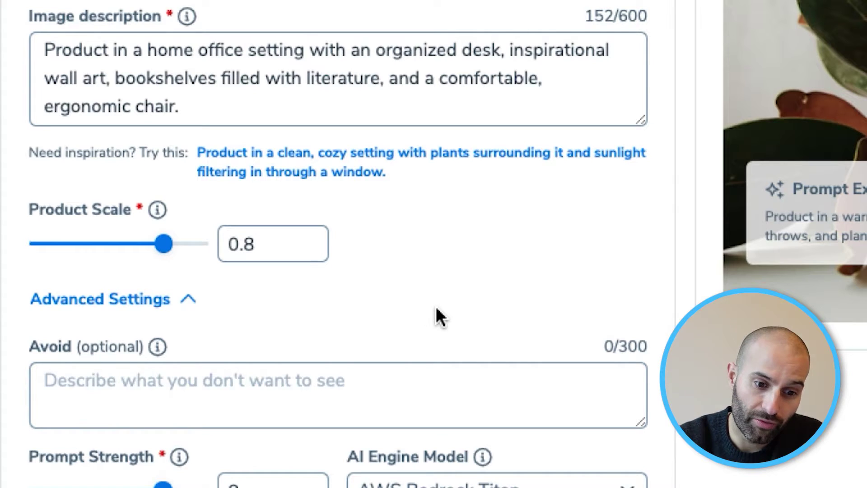
click(180, 309)
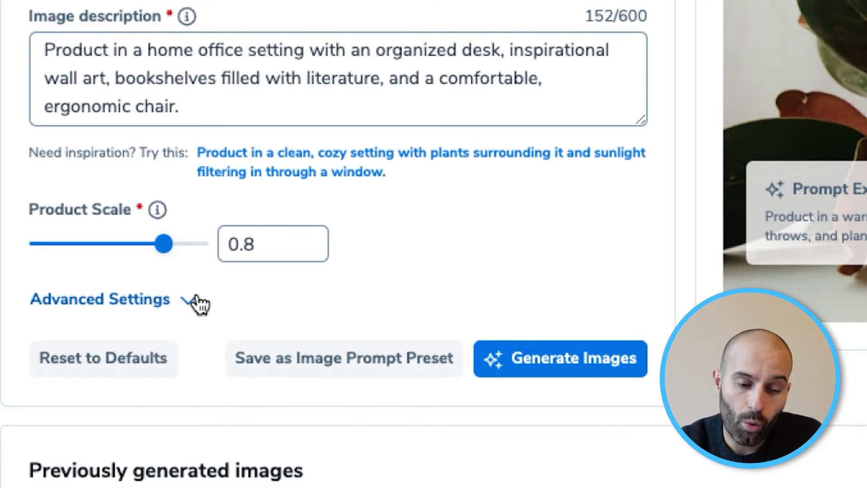
click(190, 301)
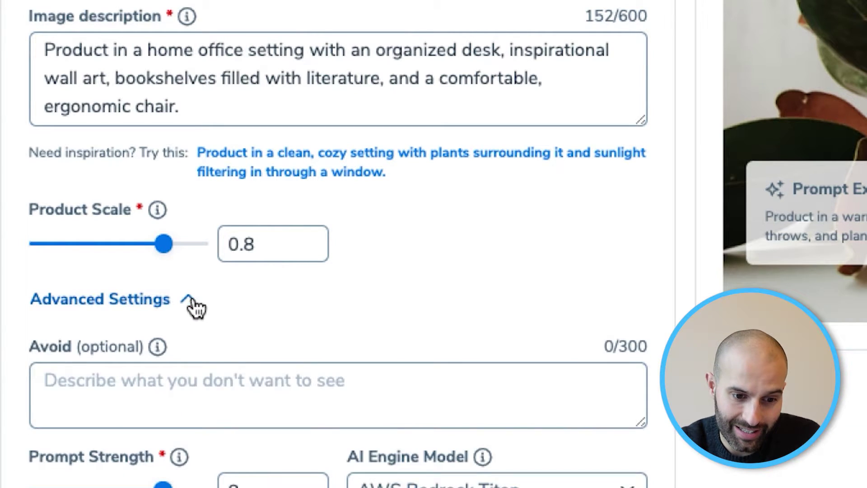
scroll(410, 308, down, 3)
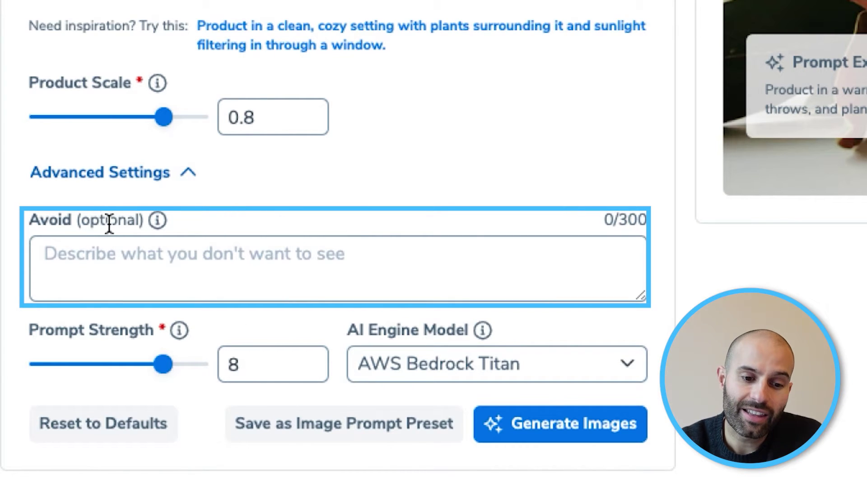
scroll(381, 276, up, 2)
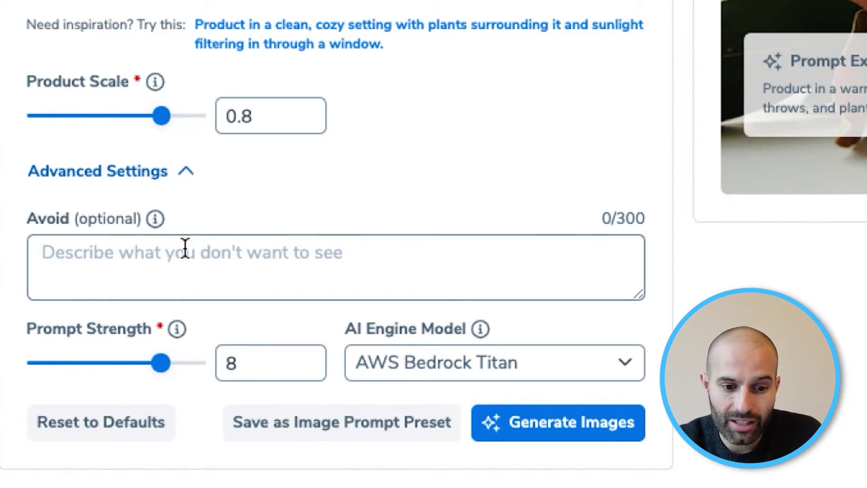
scroll(188, 411, down, 1)
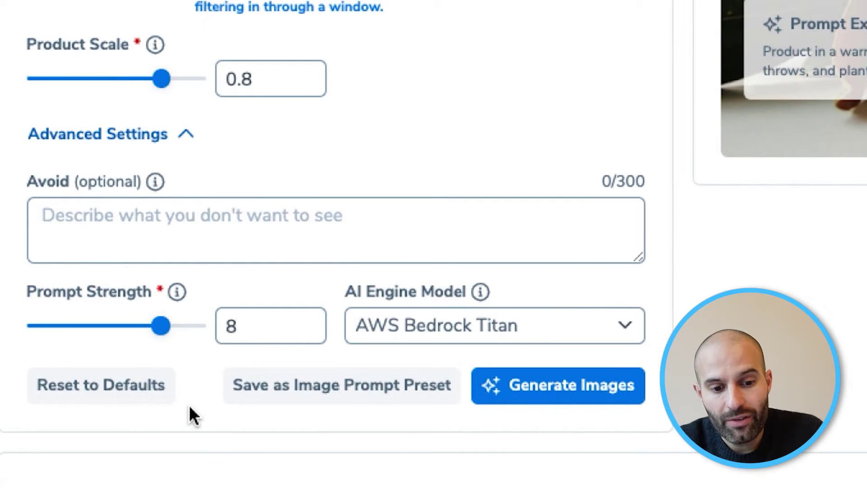
mouse_move(177, 285)
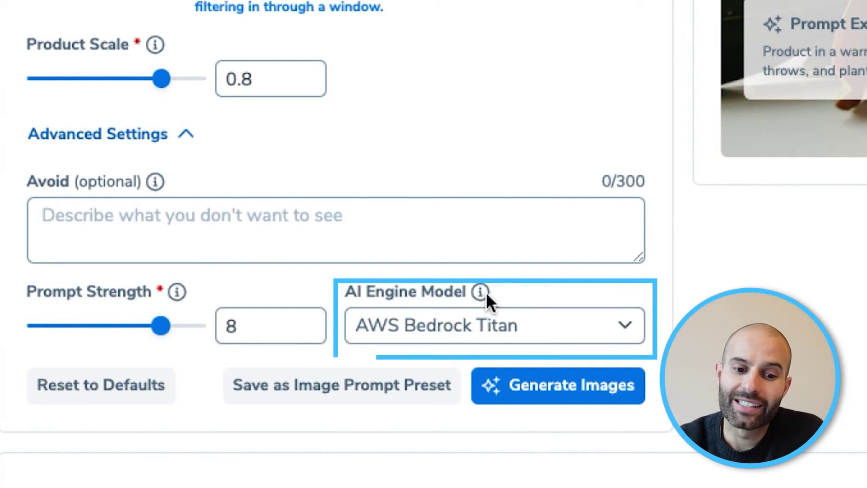
Step: Examine the AI Engine Model explanation and its AWS Bedrock Titan and Stability AI options
mouse_move(483, 292)
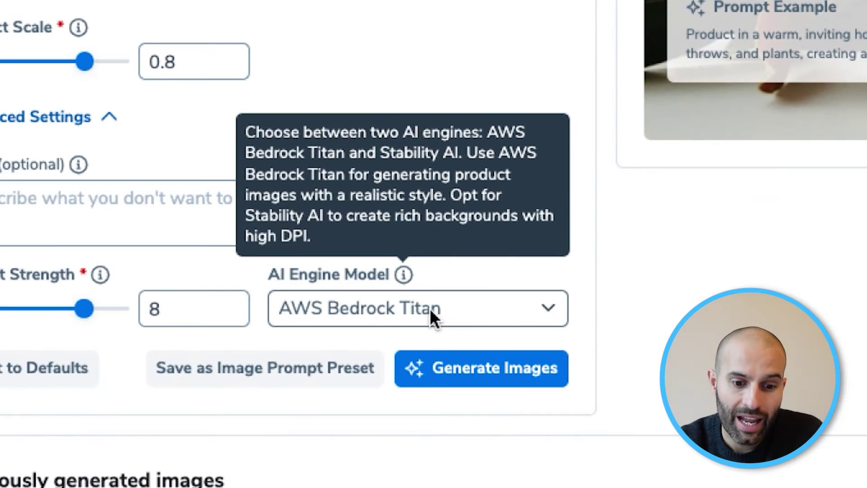
click(430, 310)
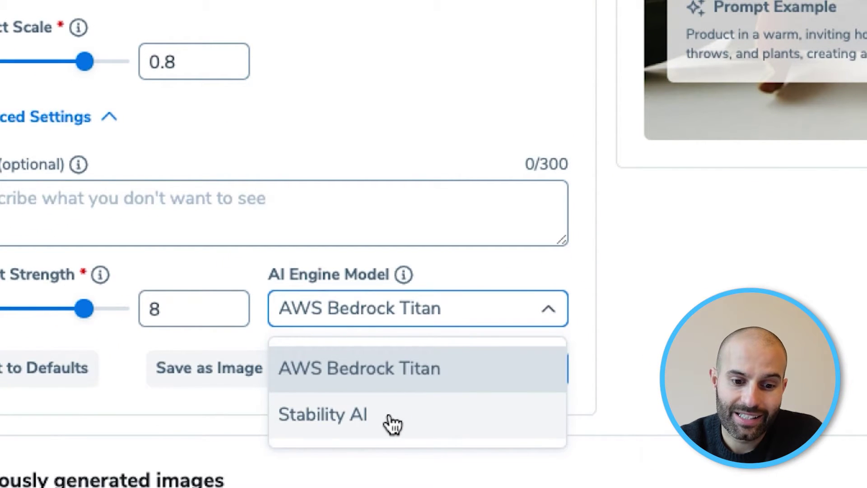
click(474, 268)
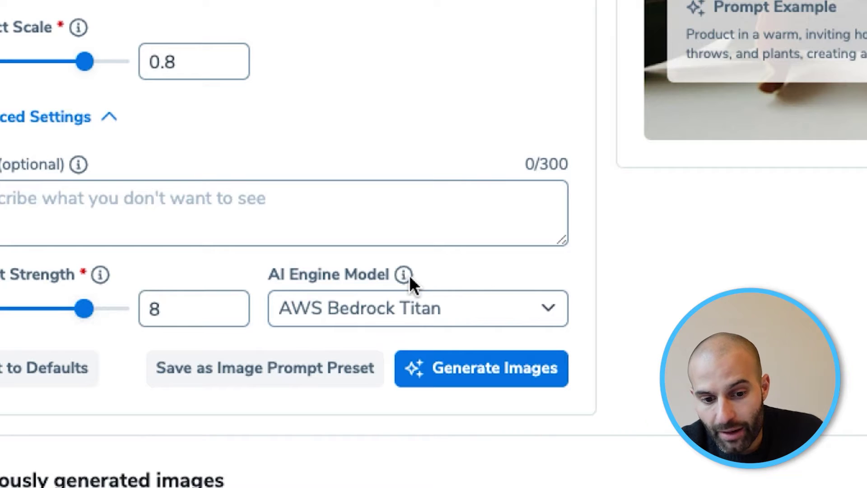
mouse_move(407, 276)
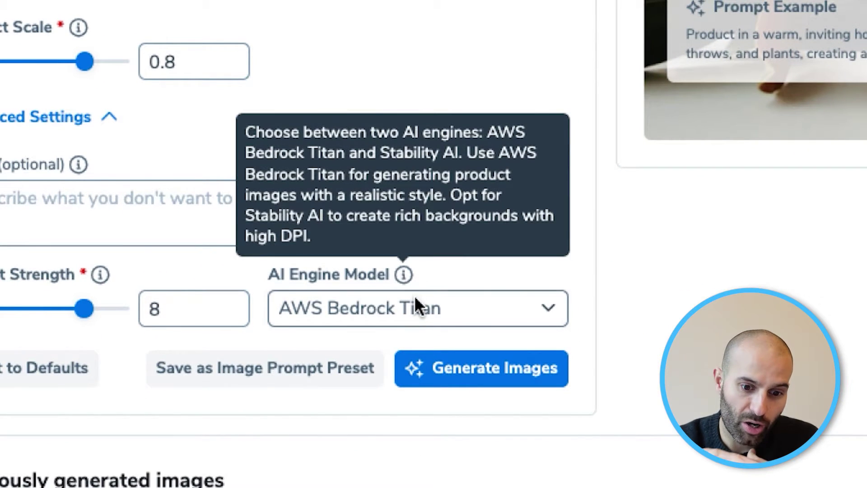
click(415, 306)
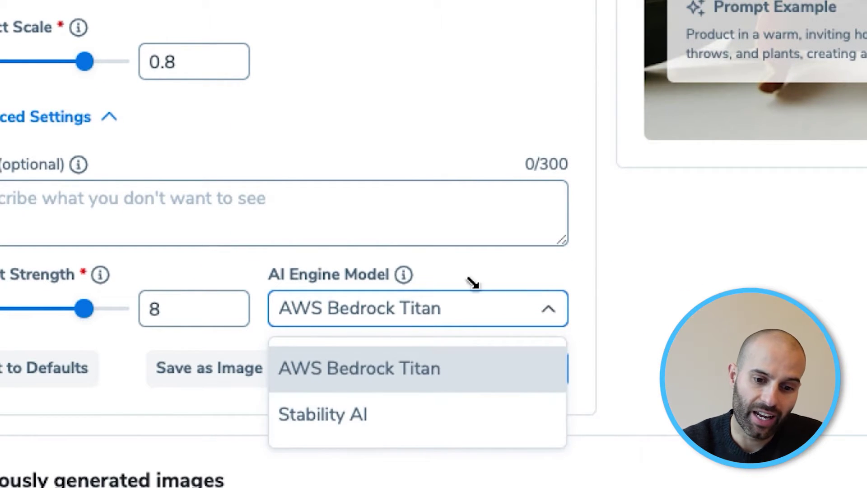
click(527, 291)
click(529, 300)
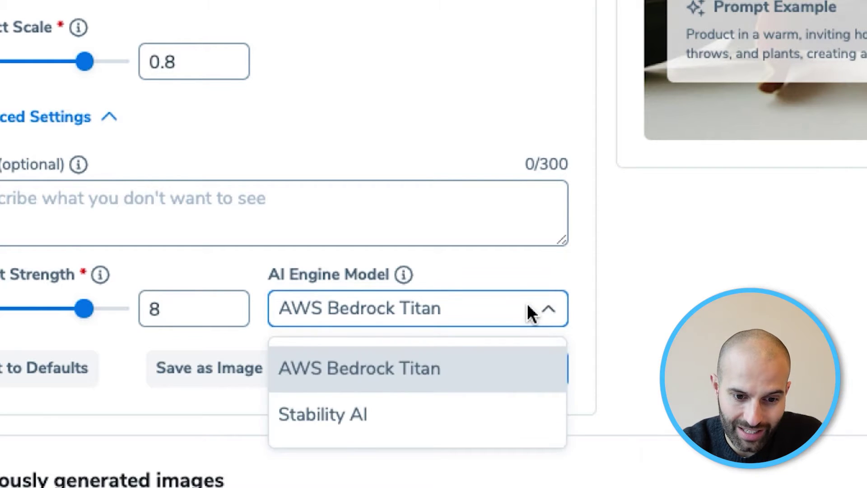
click(467, 298)
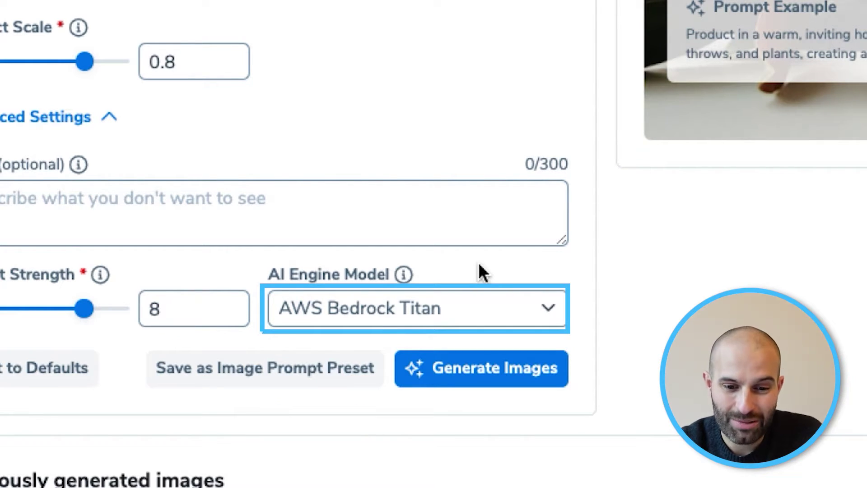
Step: Generate the Creative Home Office product images with the AWS Bedrock Titan engine and preview the first result
click(474, 372)
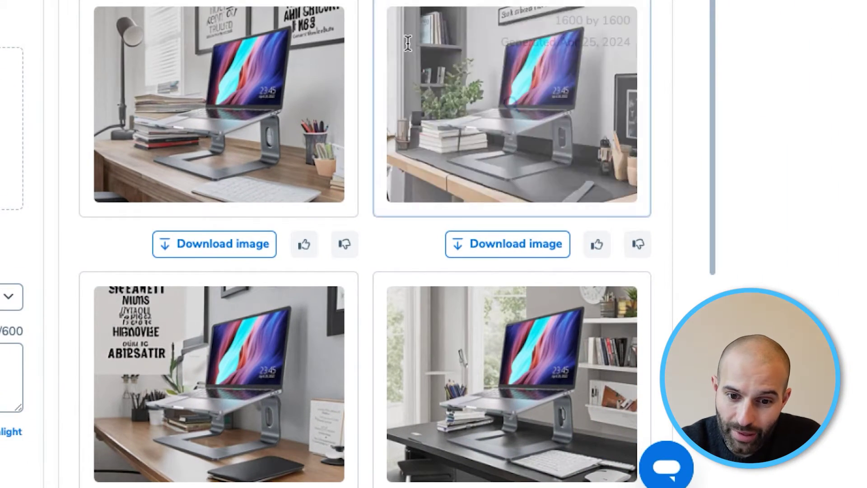
click(221, 68)
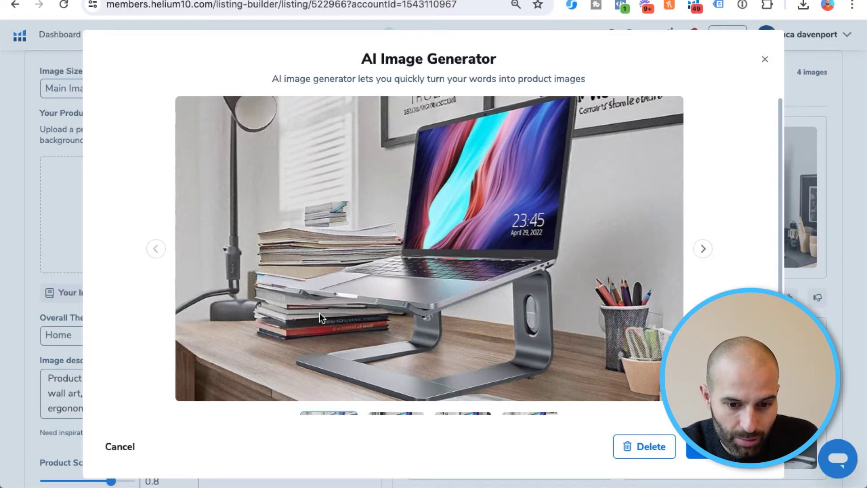
click(764, 59)
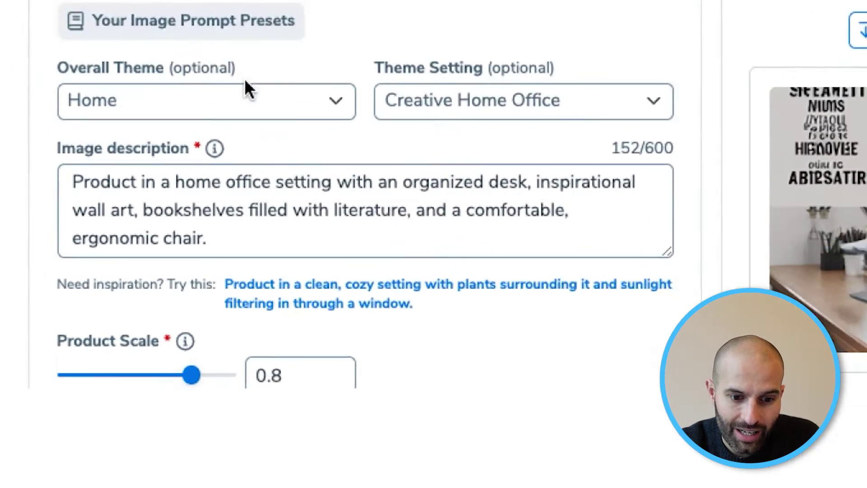
Step: Examine the four generated laptop stand images one by one at enlarged size
click(553, 139)
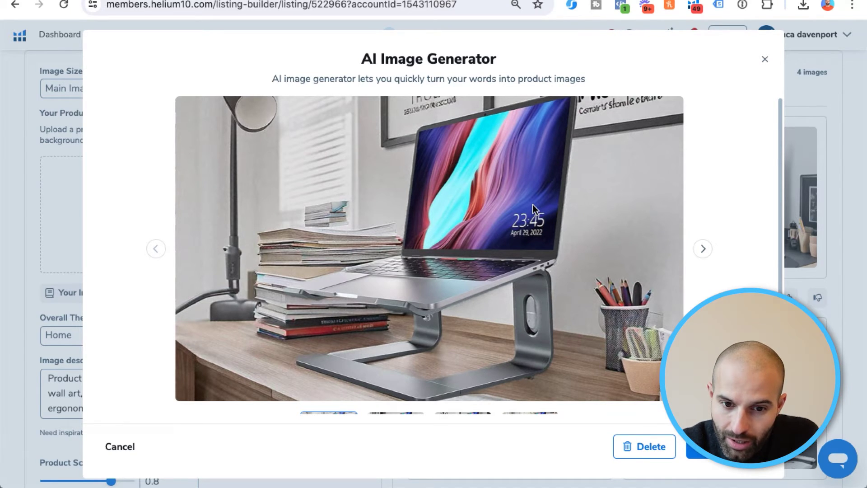
click(702, 249)
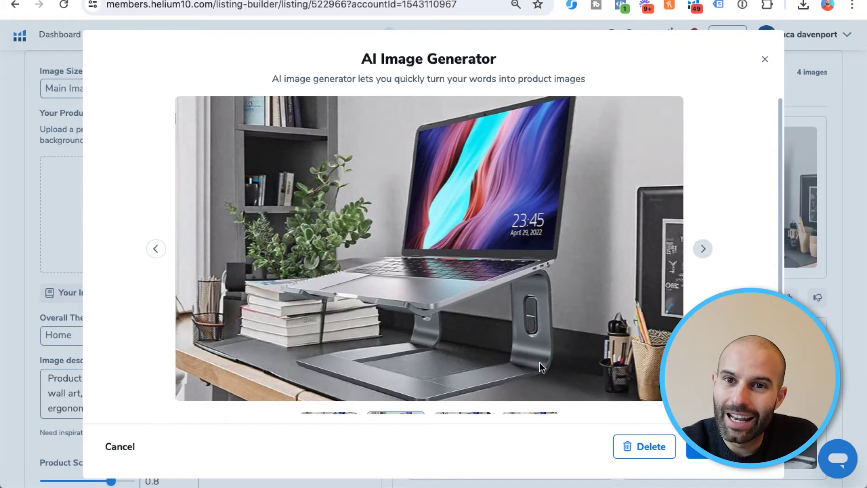
click(158, 249)
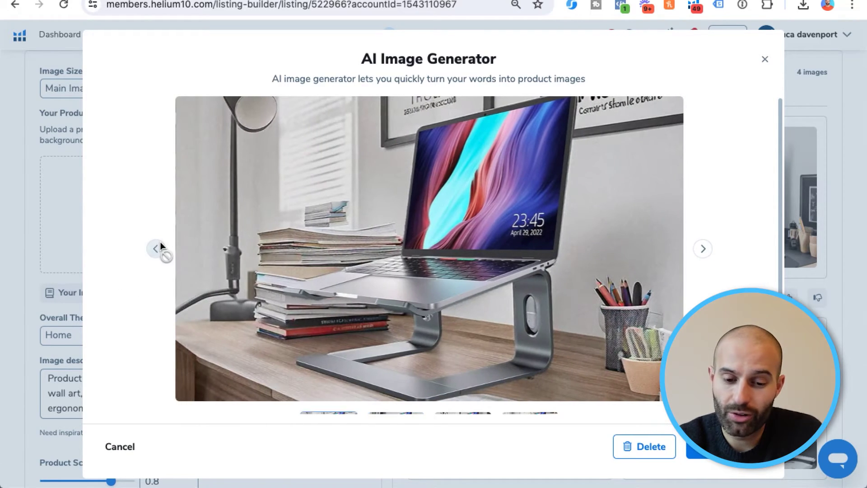
click(703, 249)
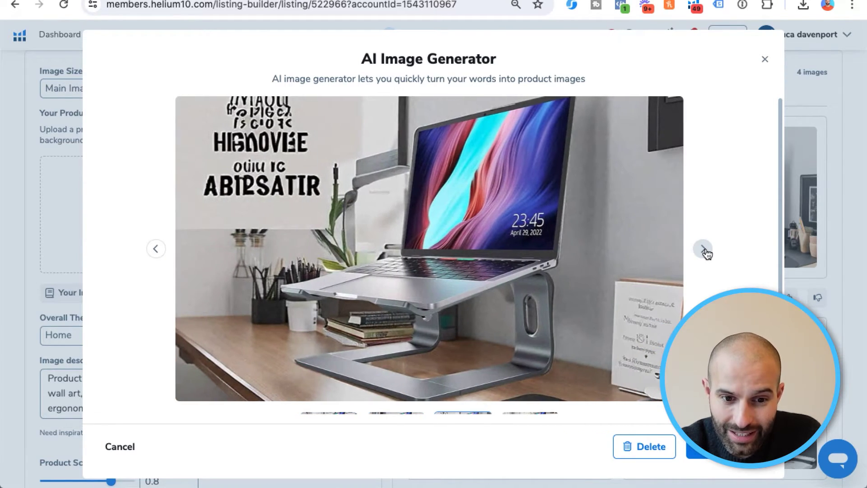
click(703, 250)
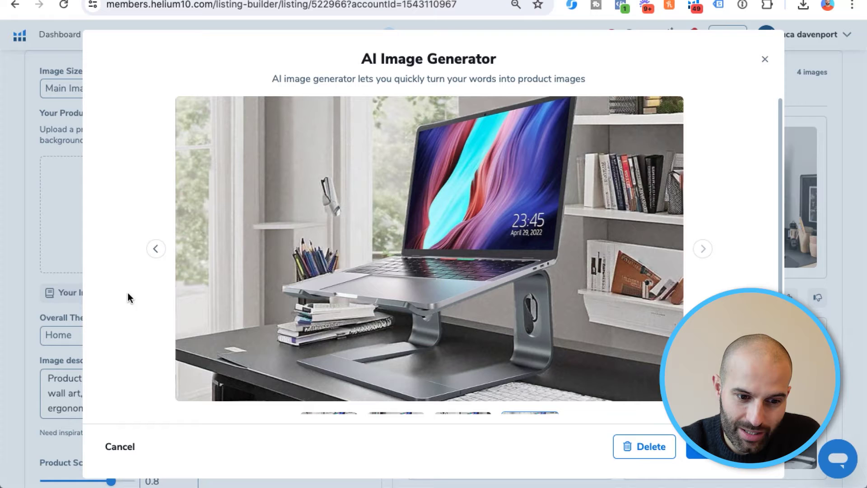
click(156, 249)
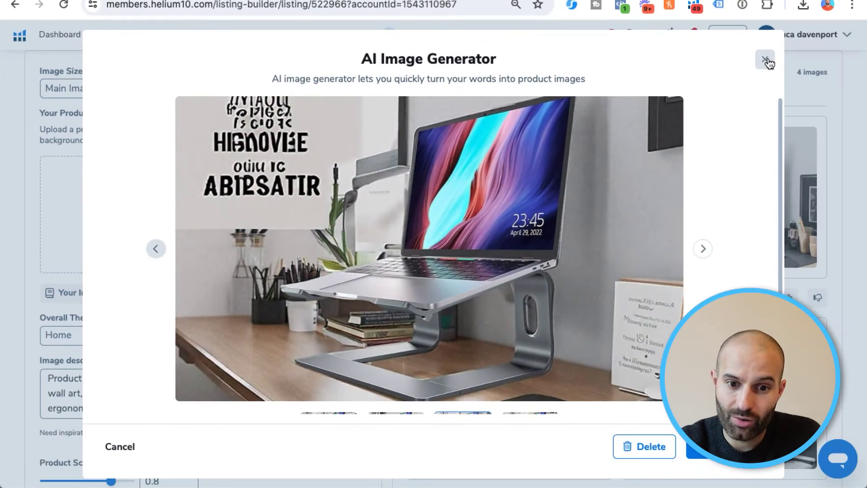
click(767, 62)
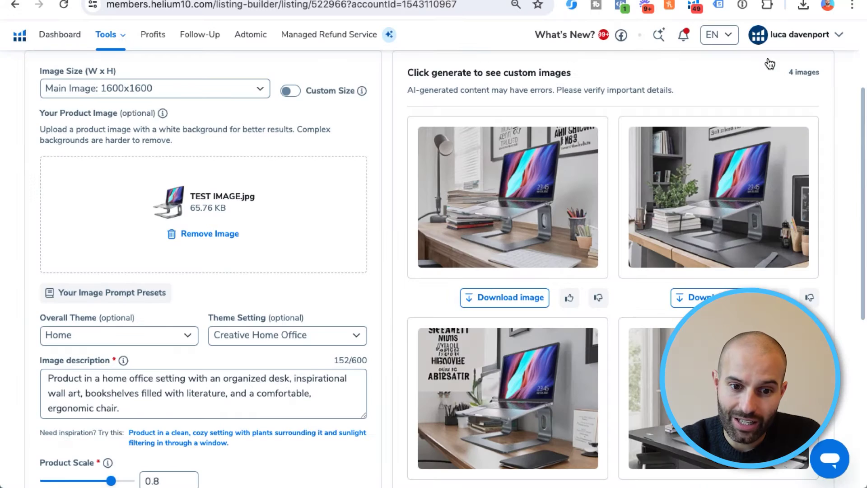
Step: Enter "books" as the content to avoid and generate a new set of images
scroll(316, 202, down, 4)
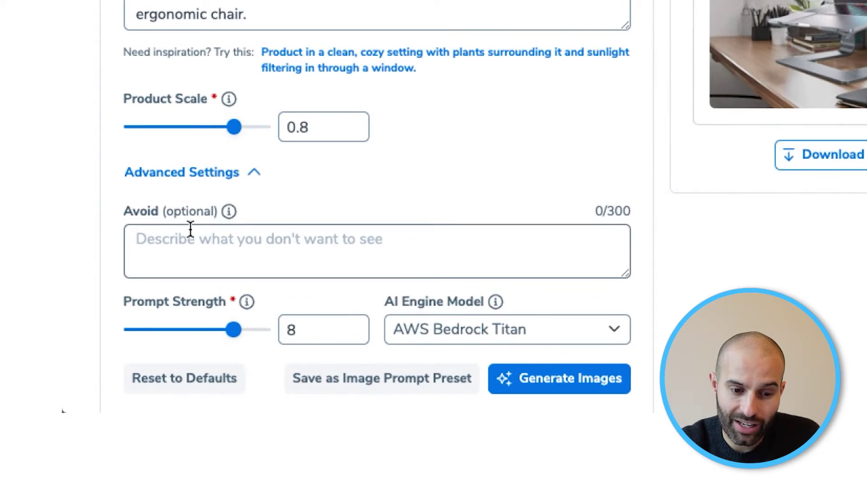
click(204, 238)
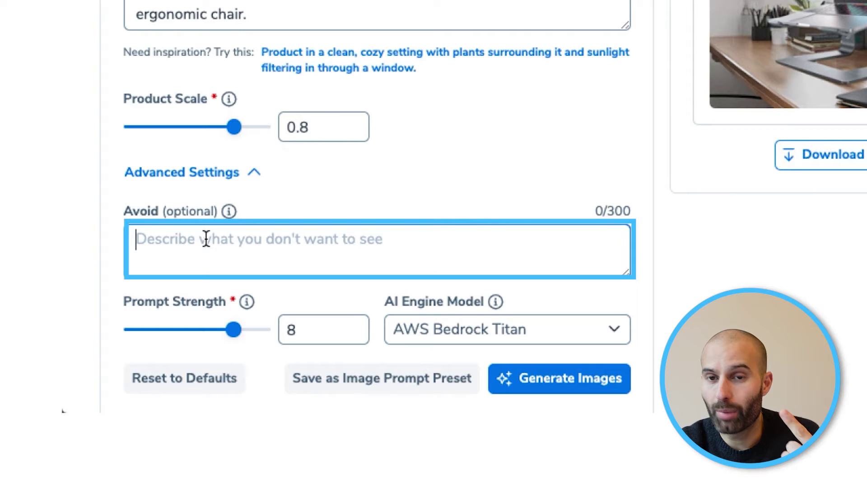
click(540, 122)
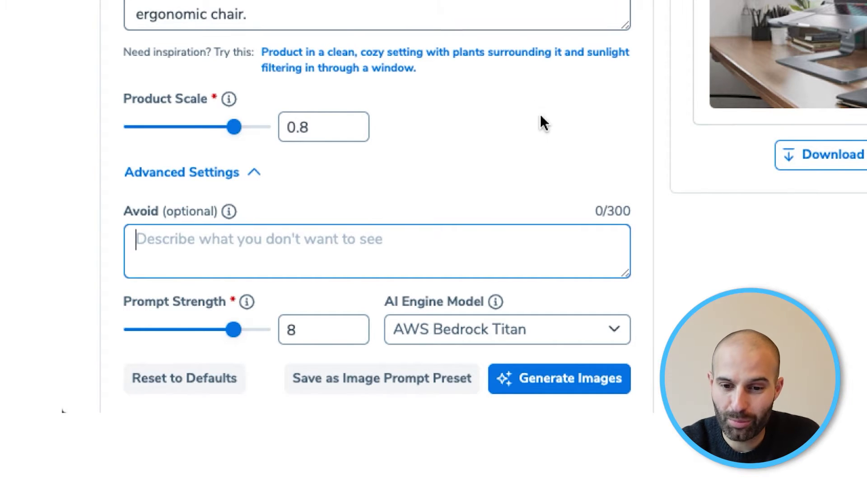
scroll(545, 124, up, 1)
click(135, 313)
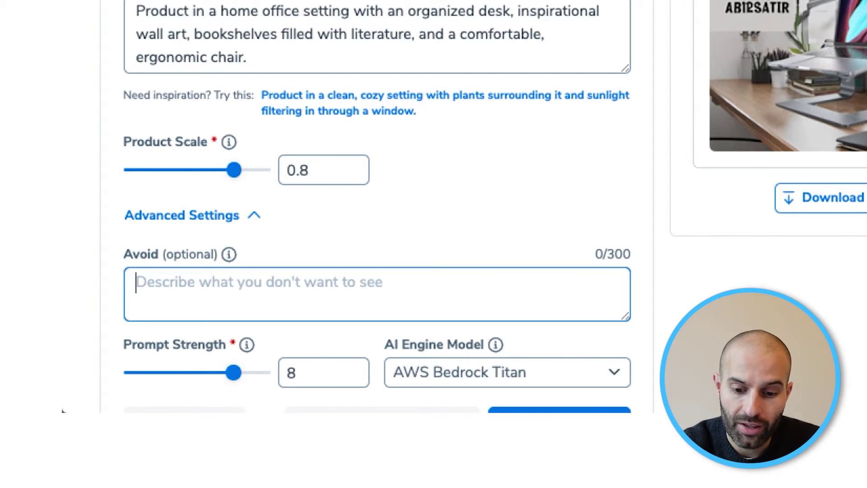
text(books)
scroll(596, 166, down, 3)
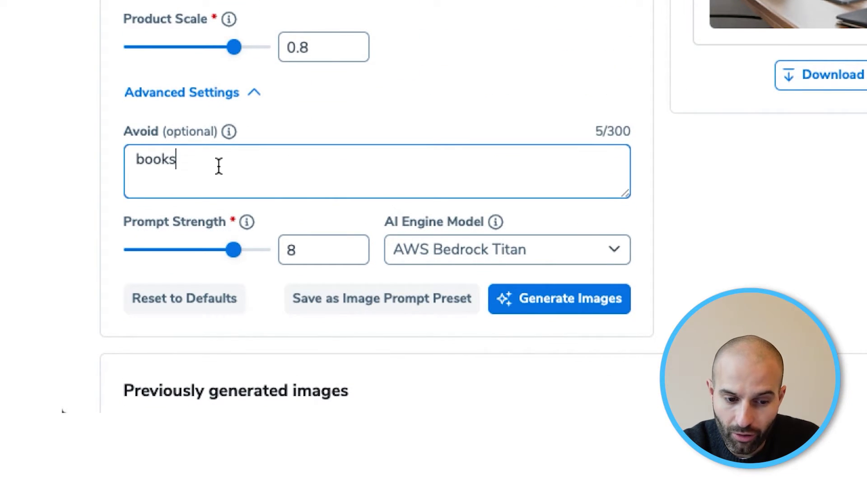
click(564, 303)
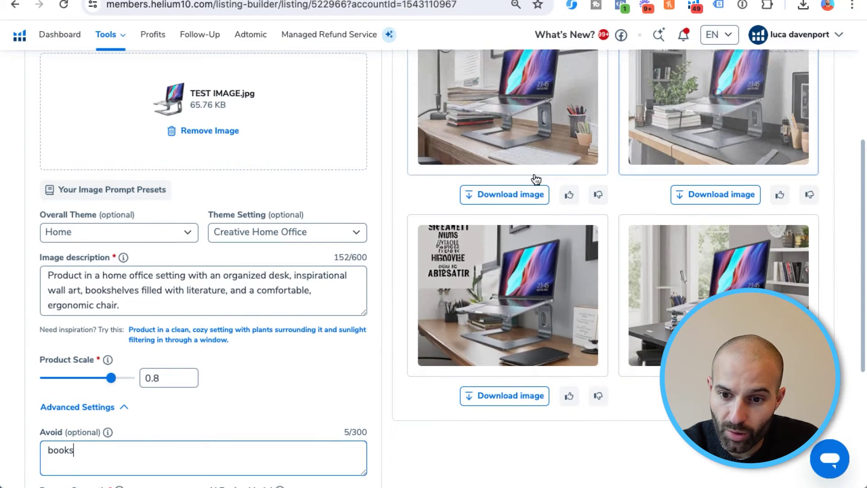
Step: Examine the enlarged images of the regenerated set, checking each for books and background quality
scroll(520, 272, down, 5)
scroll(859, 215, up, 6)
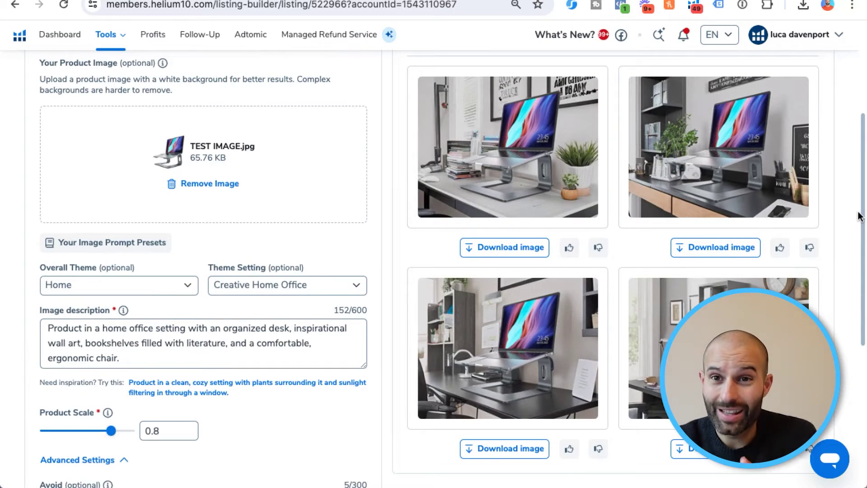
click(507, 148)
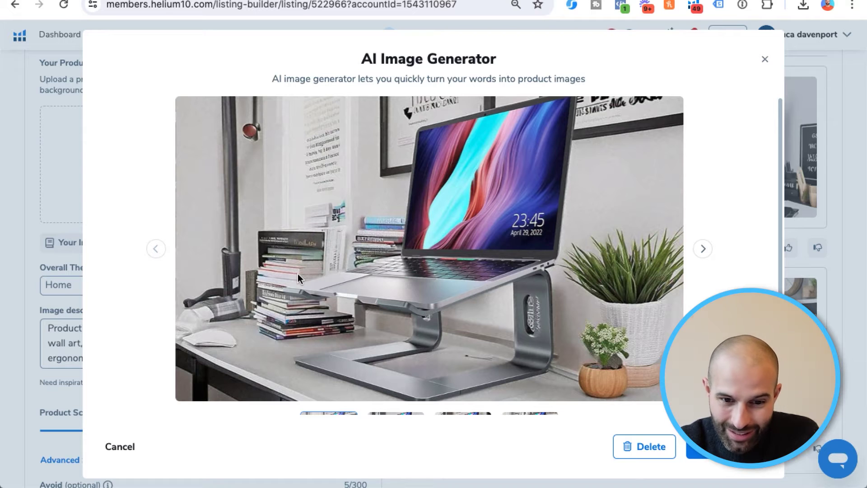
click(703, 248)
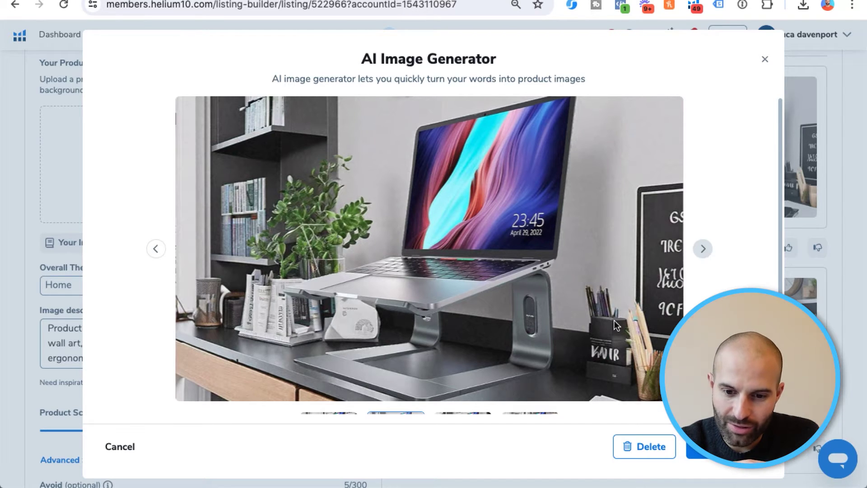
click(704, 249)
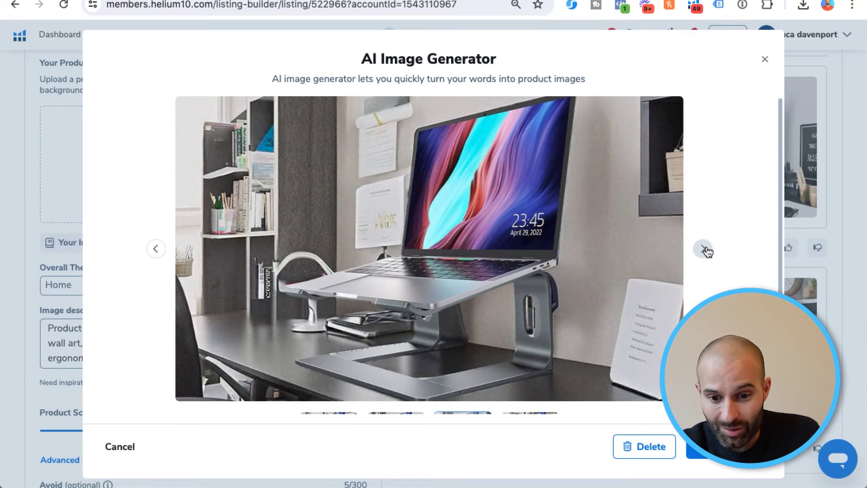
click(705, 249)
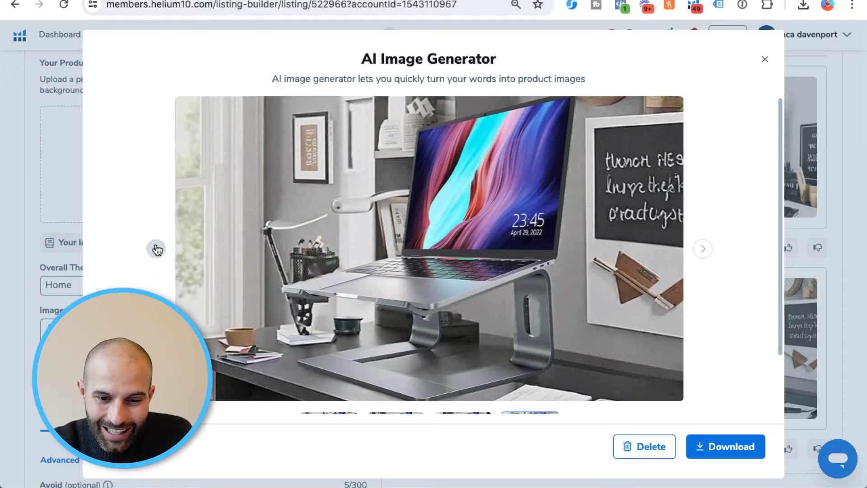
click(156, 249)
click(156, 249)
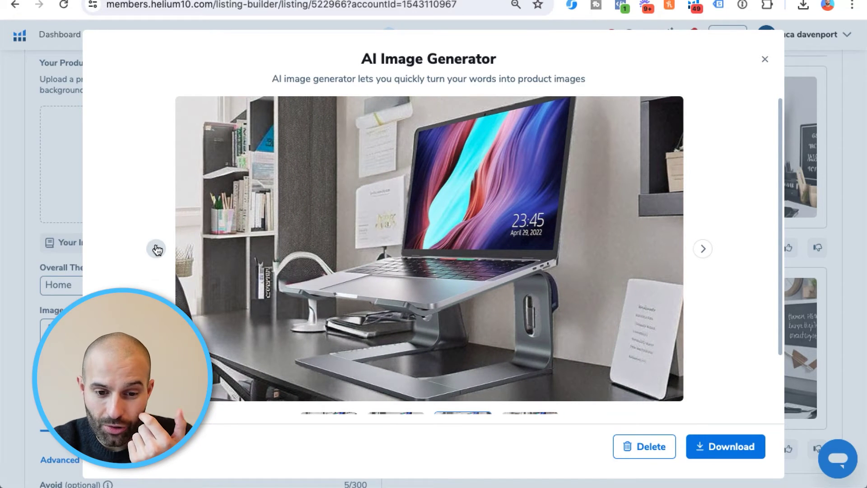
click(156, 249)
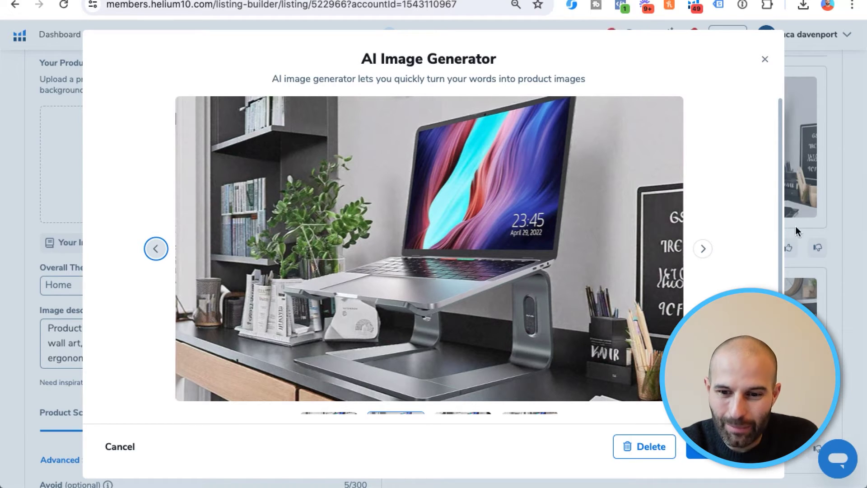
click(704, 249)
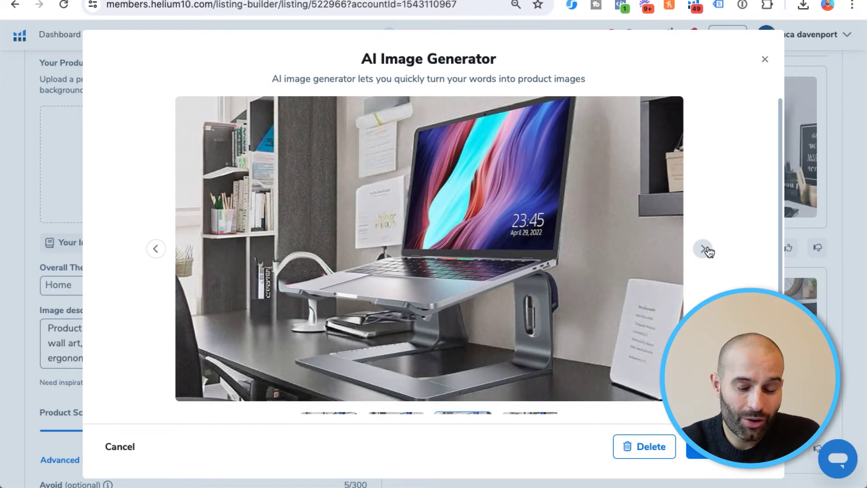
click(704, 249)
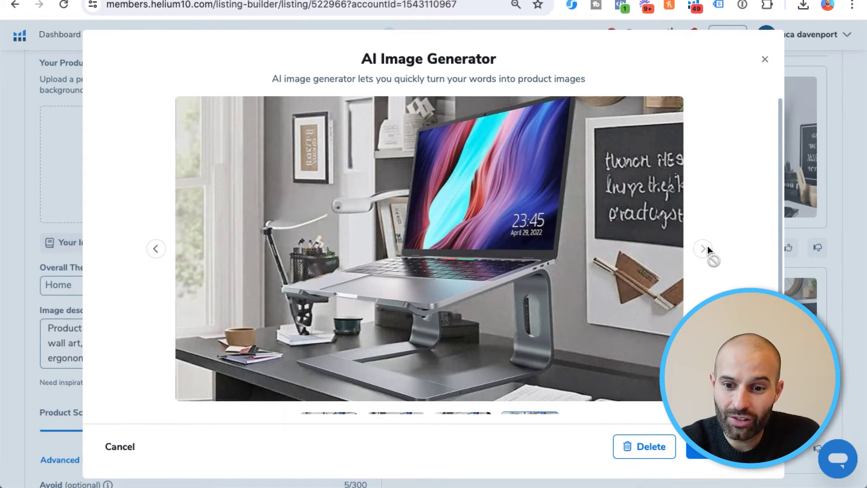
click(766, 61)
Step: Clear the text "books" from the Avoid setting
scroll(357, 246, down, 5)
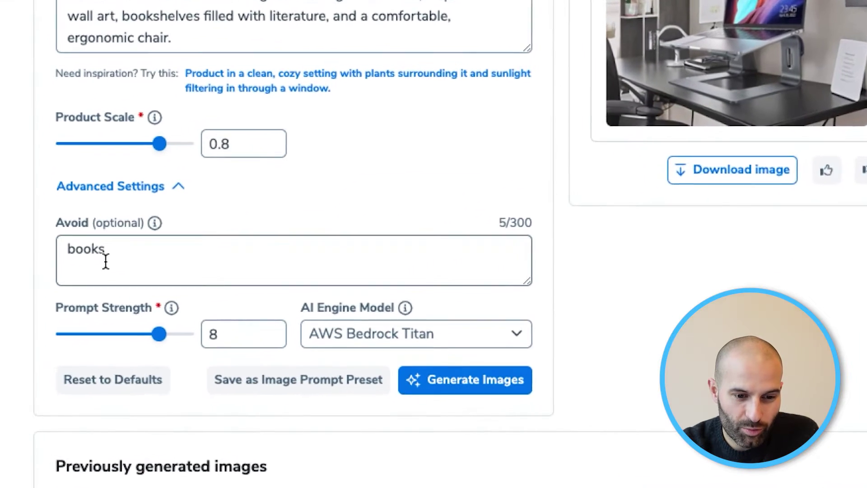
double_click(76, 310)
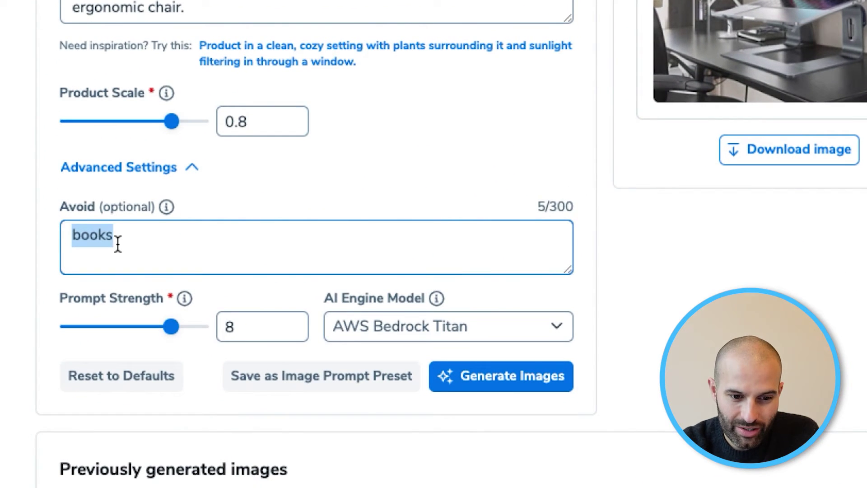
key(BackSpace)
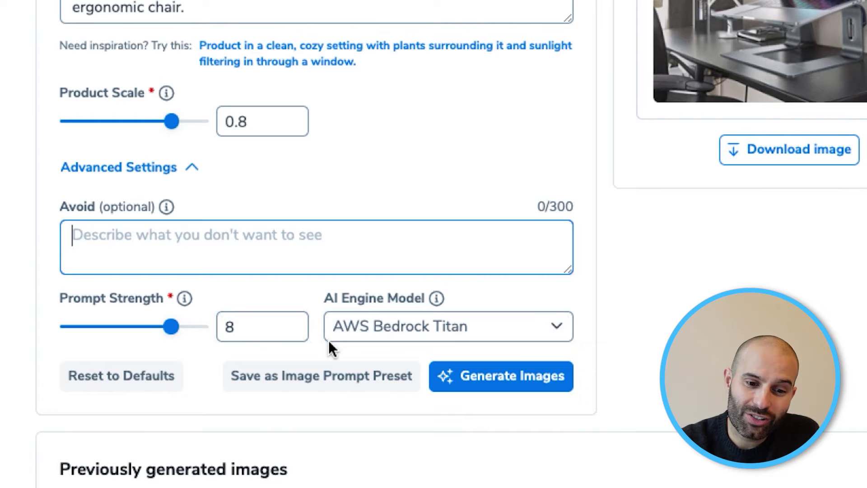
Step: Switch the AI engine model to Stability AI, keep the Photographic style, and generate a new set of images
click(392, 324)
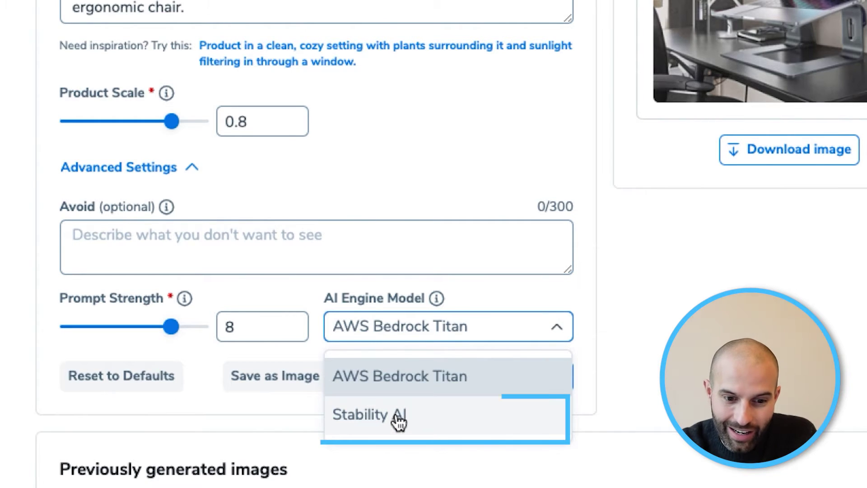
click(423, 416)
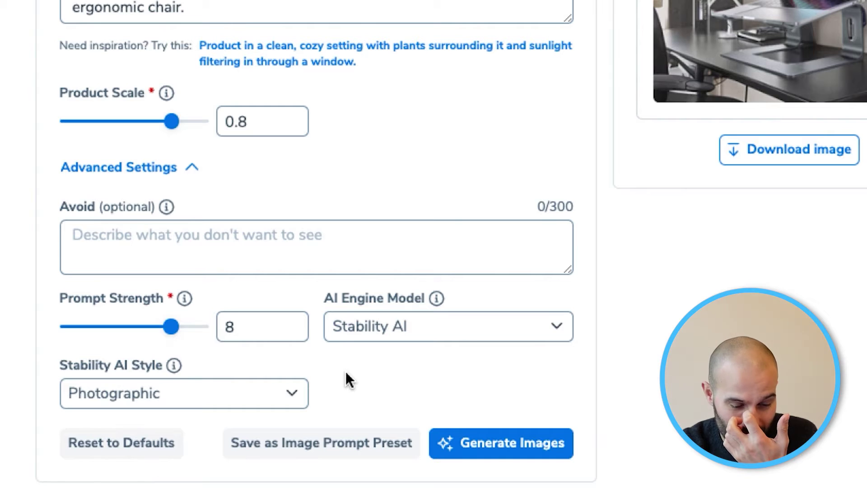
click(225, 392)
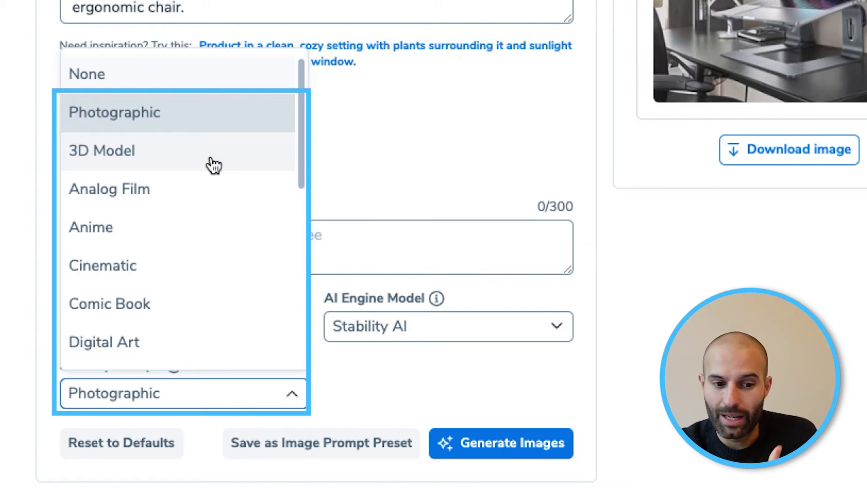
scroll(202, 319, down, 3)
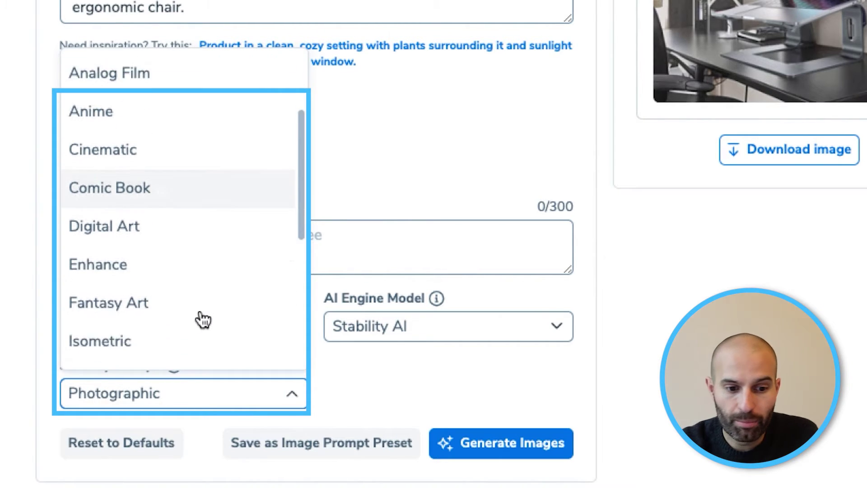
scroll(202, 320, down, 6)
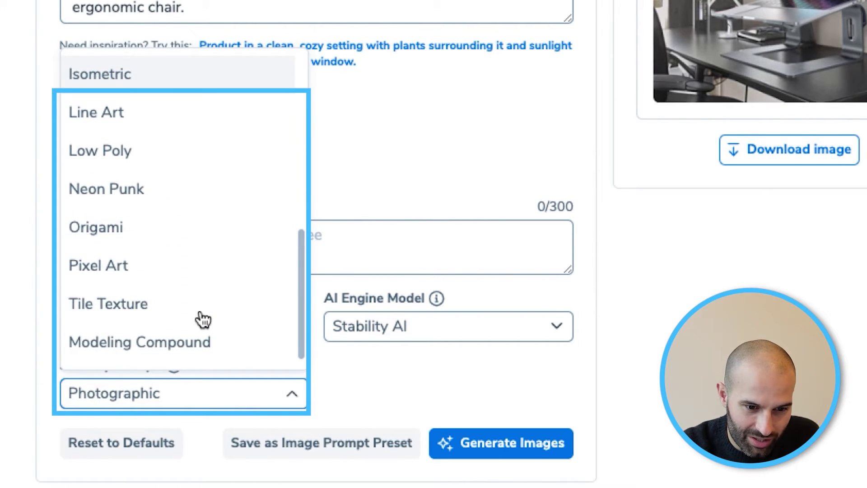
scroll(203, 319, up, 9)
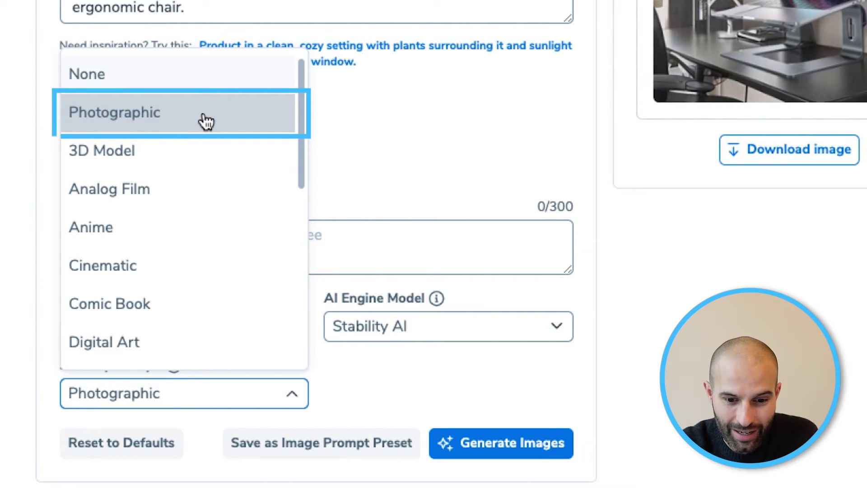
click(489, 445)
click(489, 445)
scroll(863, 452, up, 6)
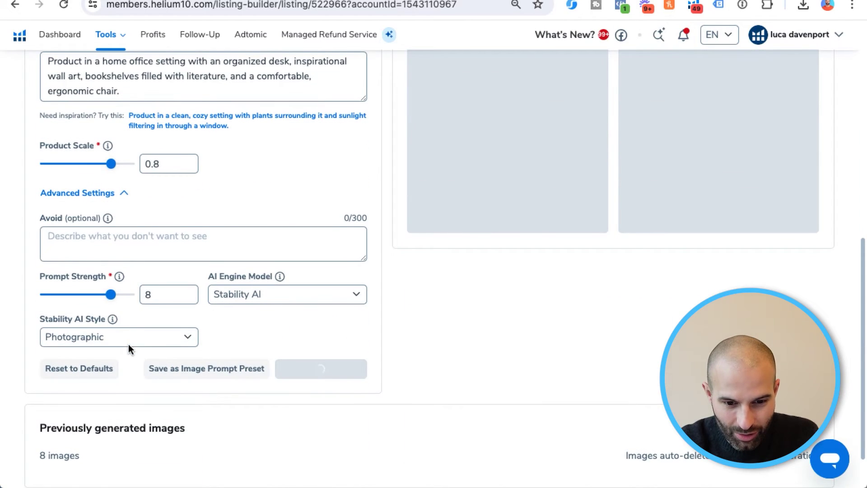
click(285, 294)
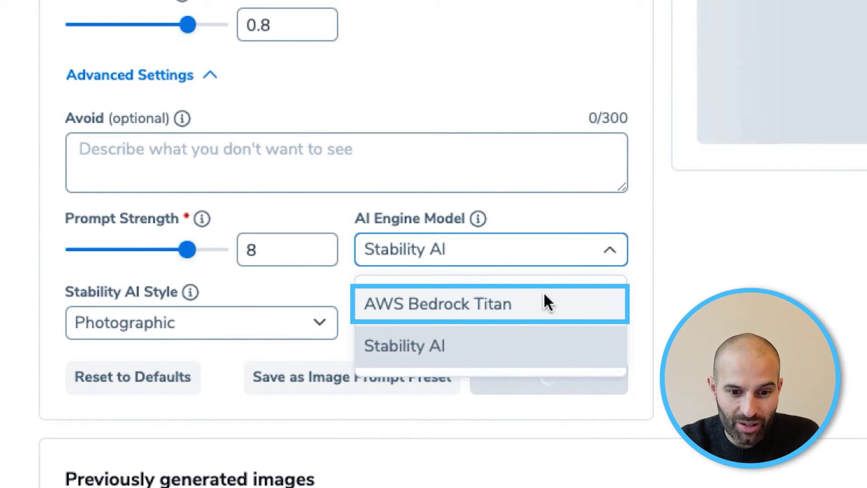
click(557, 113)
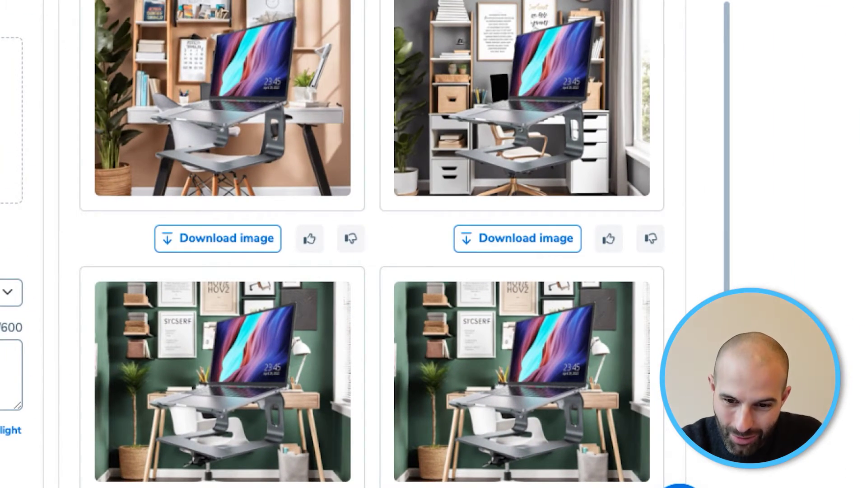
Step: Examine the laptop stand images generated with Stability AI at enlarged size, comparing their backgrounds and how the product sits in each scene
click(247, 110)
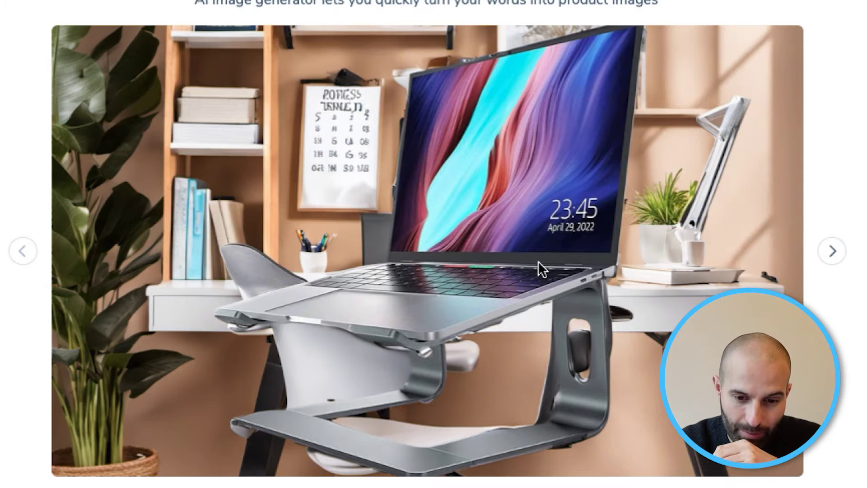
click(839, 259)
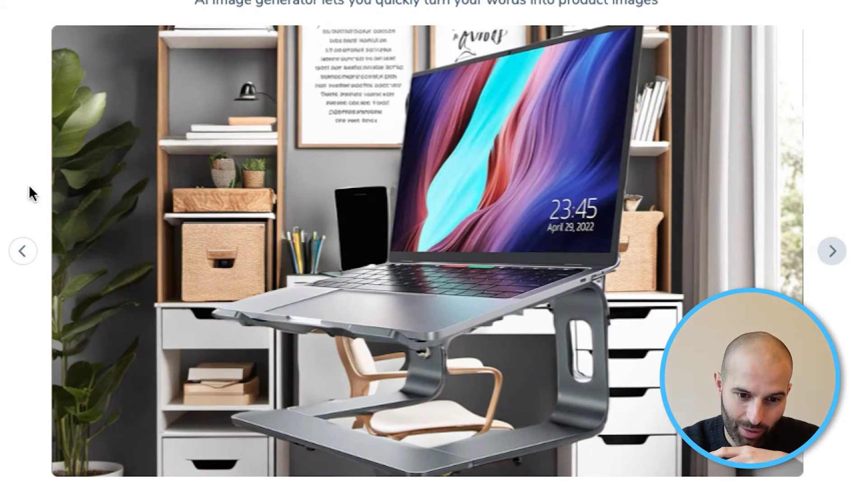
click(24, 250)
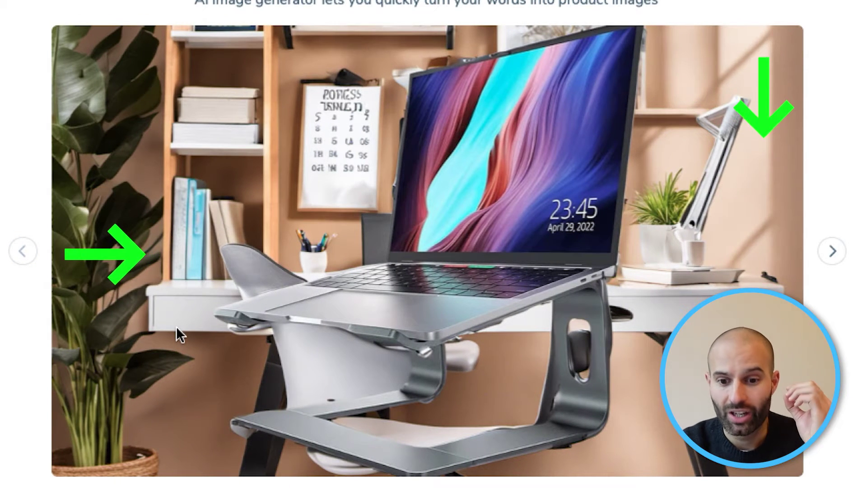
click(833, 253)
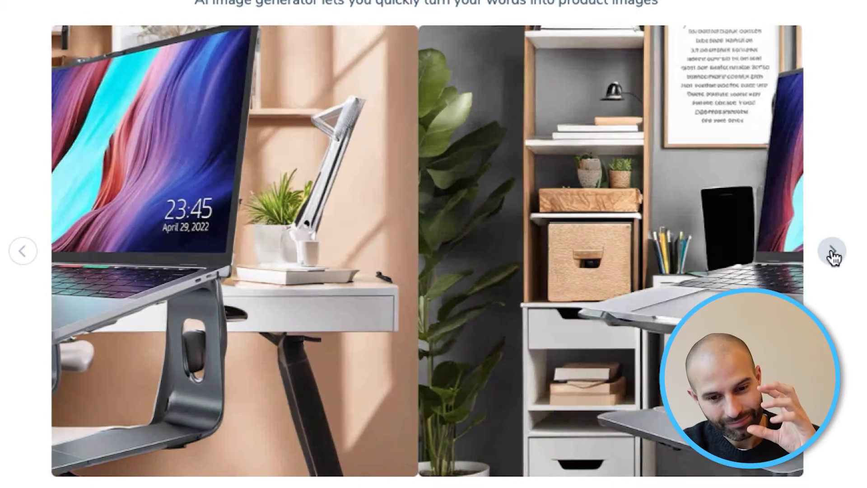
click(832, 253)
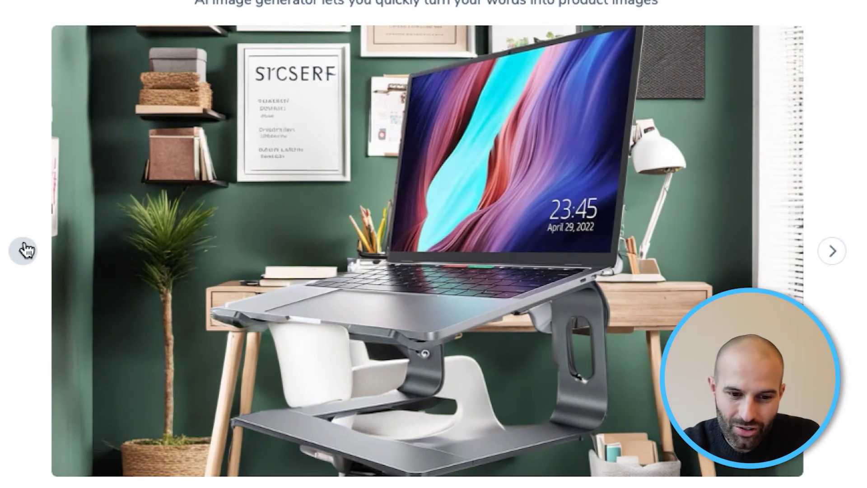
click(26, 250)
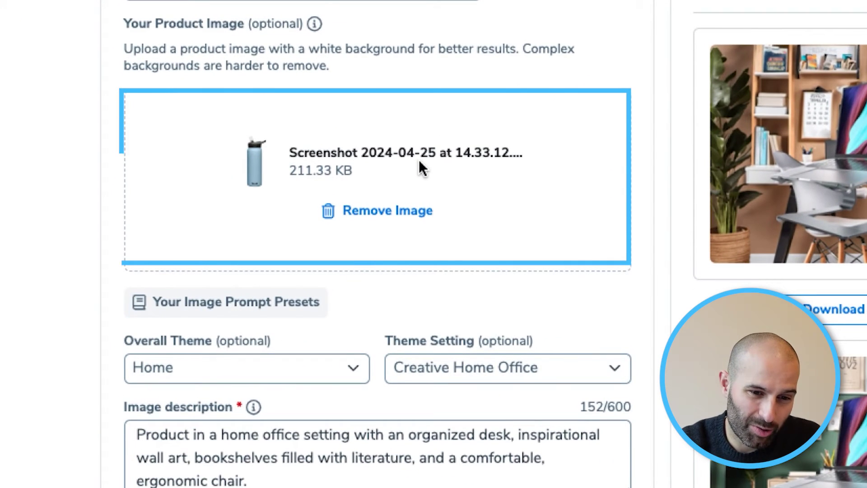
Step: Clear the overall theme for the water bottle image so that no theme setting applies
scroll(334, 329, down, 2)
scroll(334, 329, down, 3)
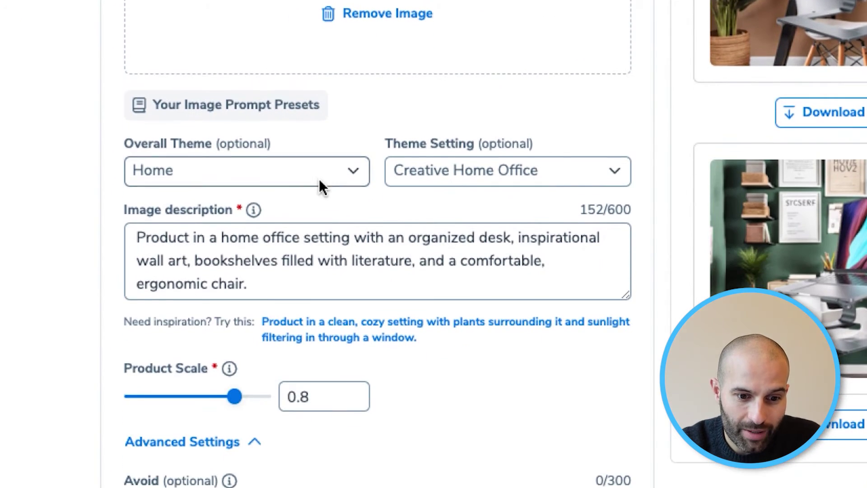
click(321, 171)
click(262, 217)
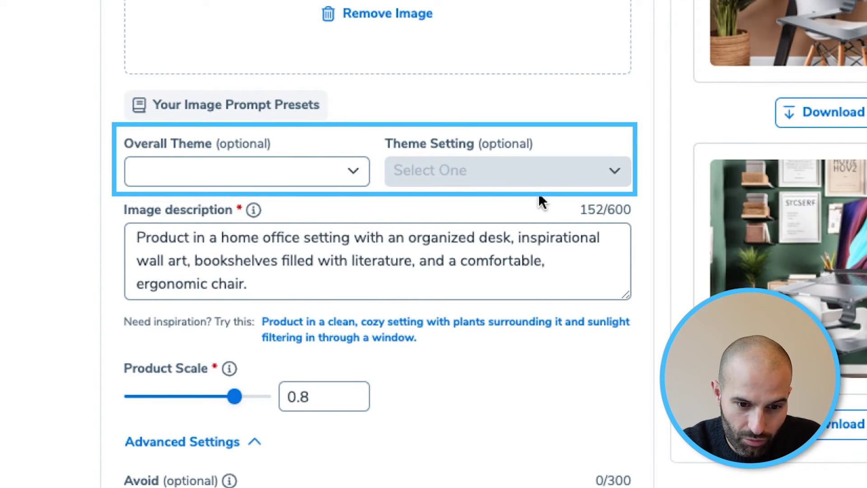
Step: Replace the image description with "Product in a big splash of blue water"
click(286, 276)
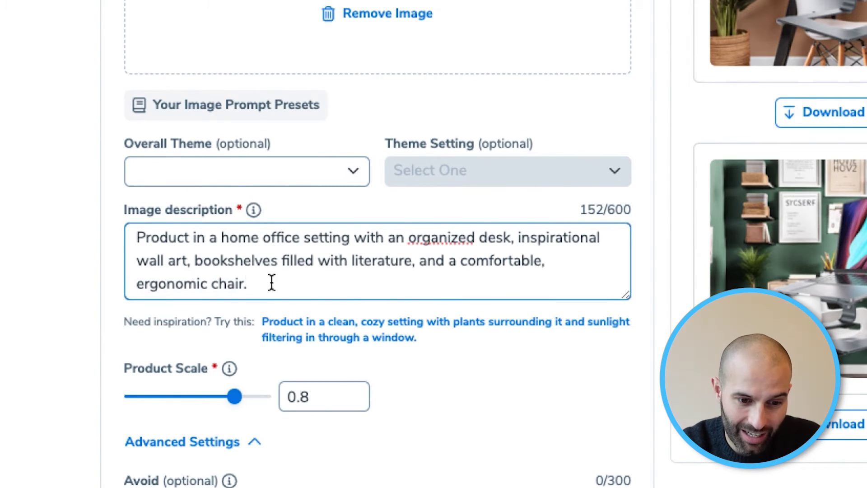
drag(271, 283, 126, 239)
text(product in a big splash of blue water)
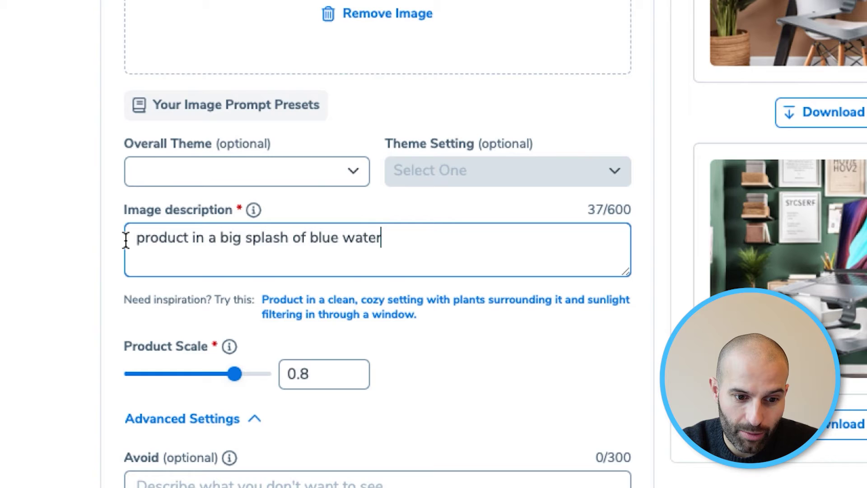
click(146, 238)
key(BackSpace)
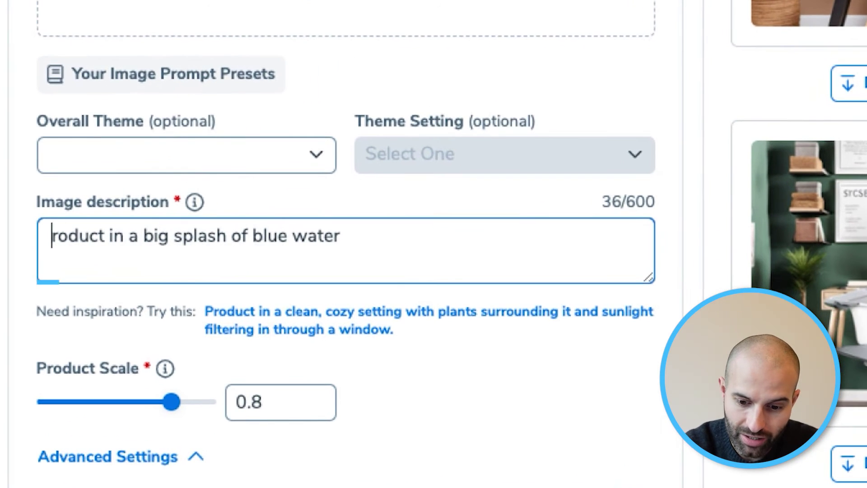
text(P)
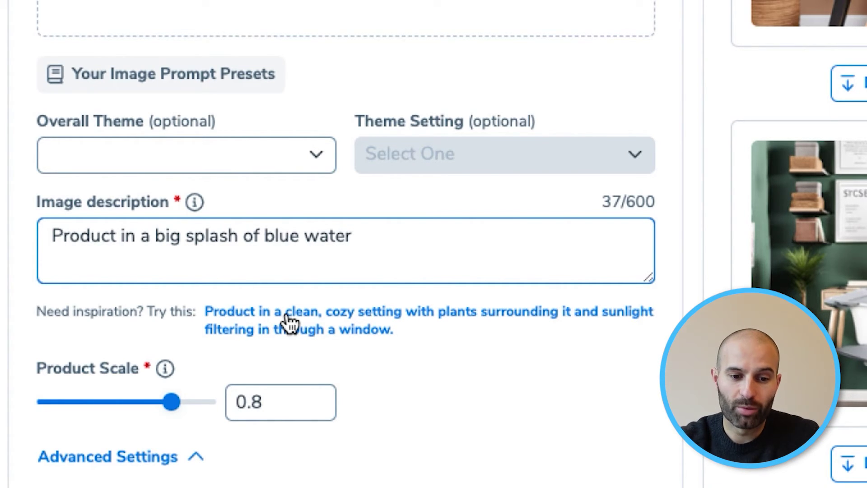
Step: Generate the water bottle images from the blue water description and enlarge the first result
scroll(364, 382, down, 3)
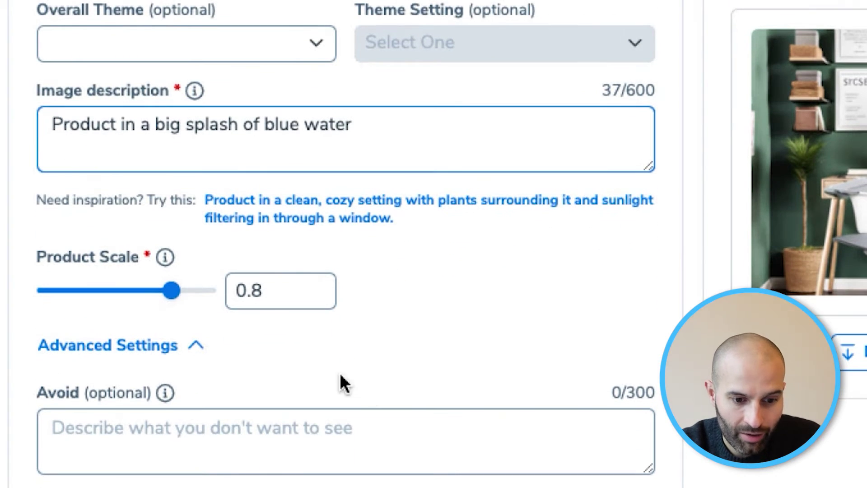
scroll(437, 308, down, 3)
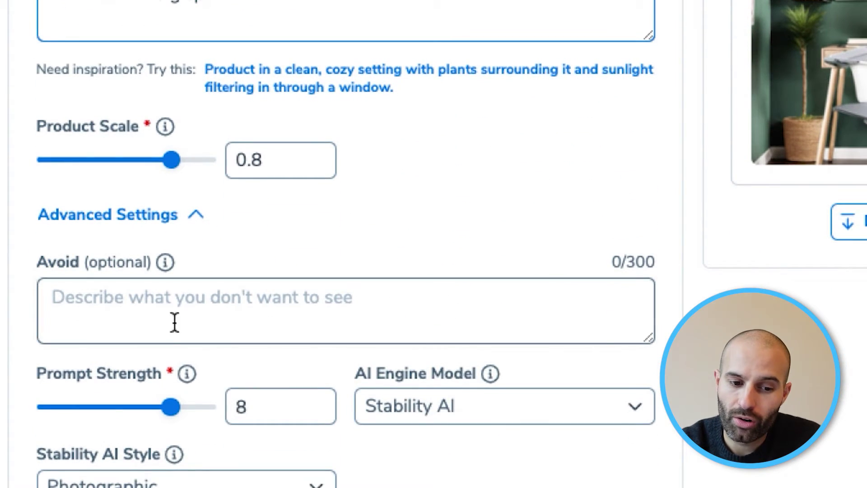
scroll(387, 454, down, 2)
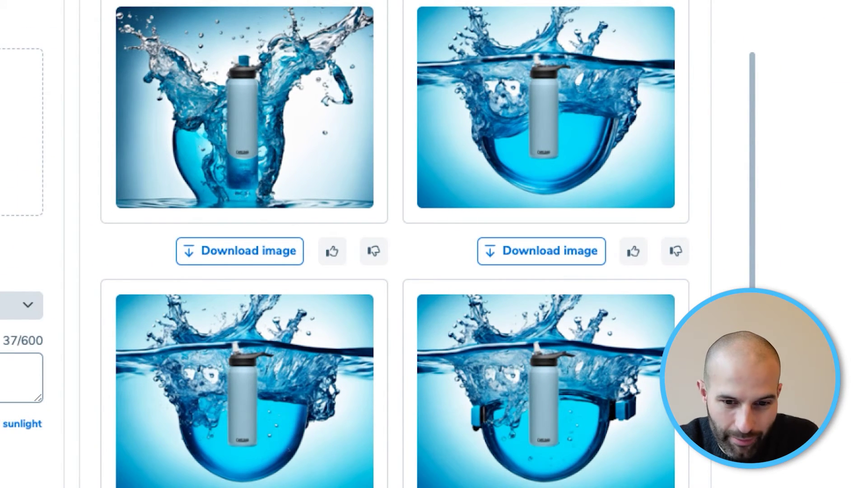
click(267, 116)
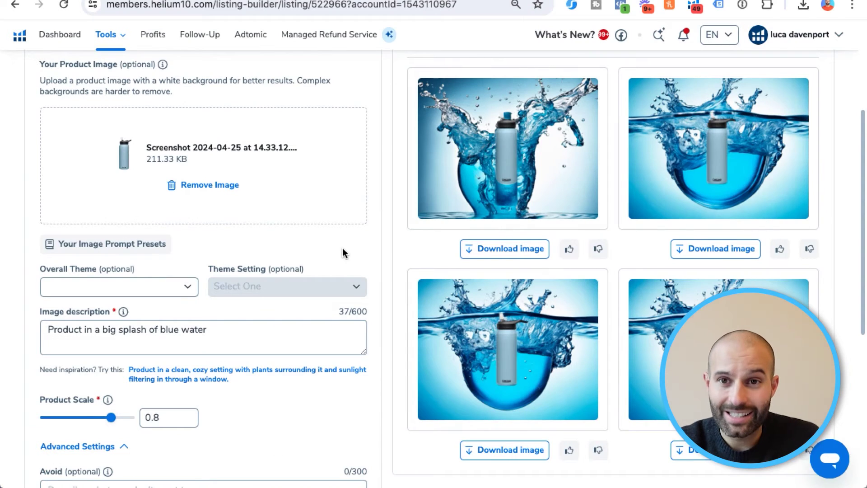
Step: Regenerate the water bottle images with a prompt strength of 1.1 and enlarge the first result
scroll(343, 249, down, 5)
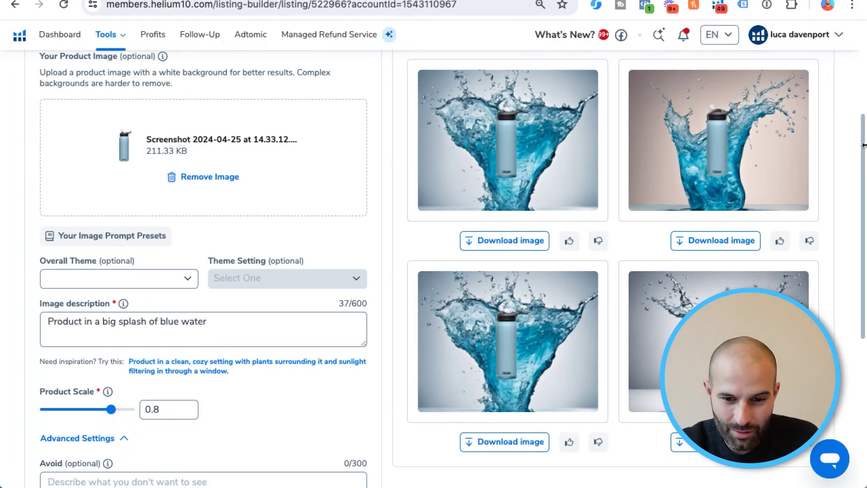
click(558, 140)
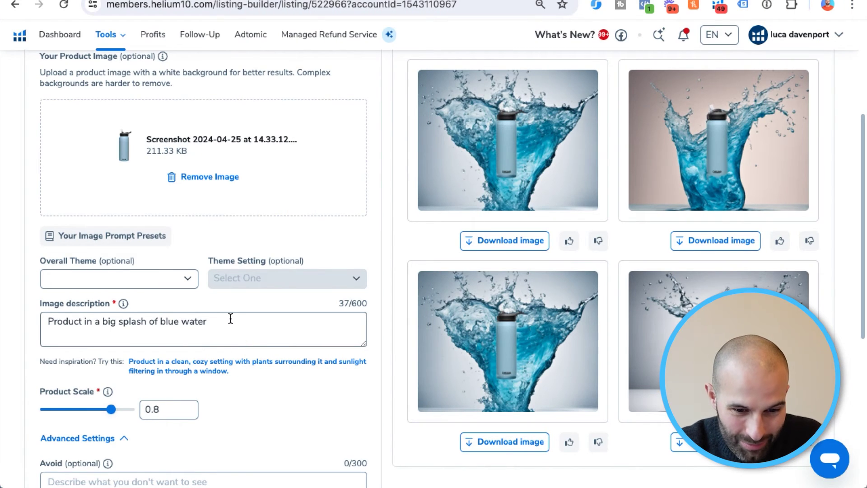
Step: Change the image description to "Product being held by female runner"
drag(230, 319, 89, 321)
text(i)
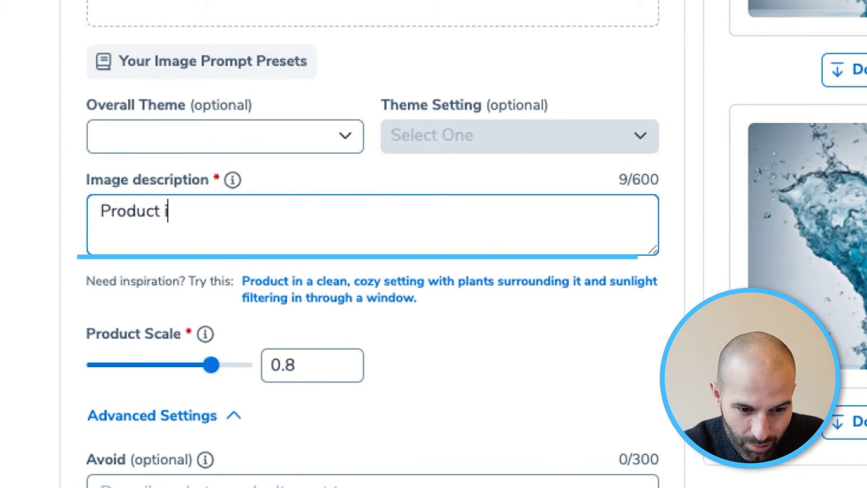
key(BackSpace)
text(being h)
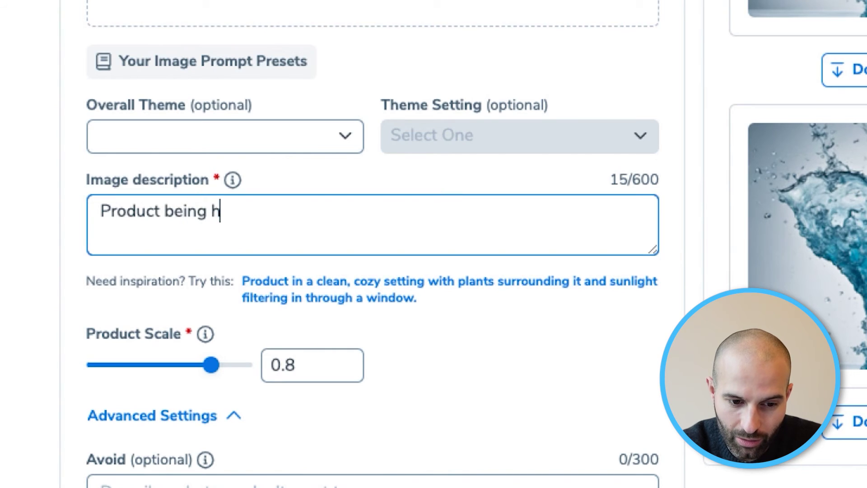
text(eld by ri)
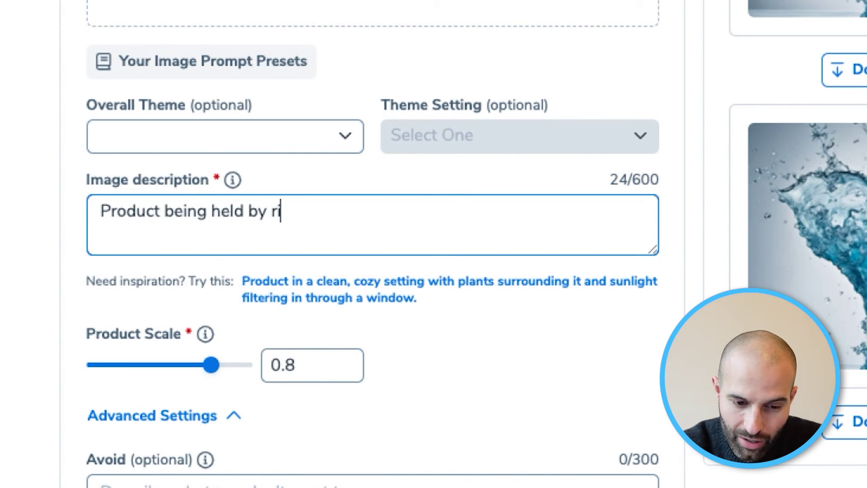
key(BackSpace)
text(unner)
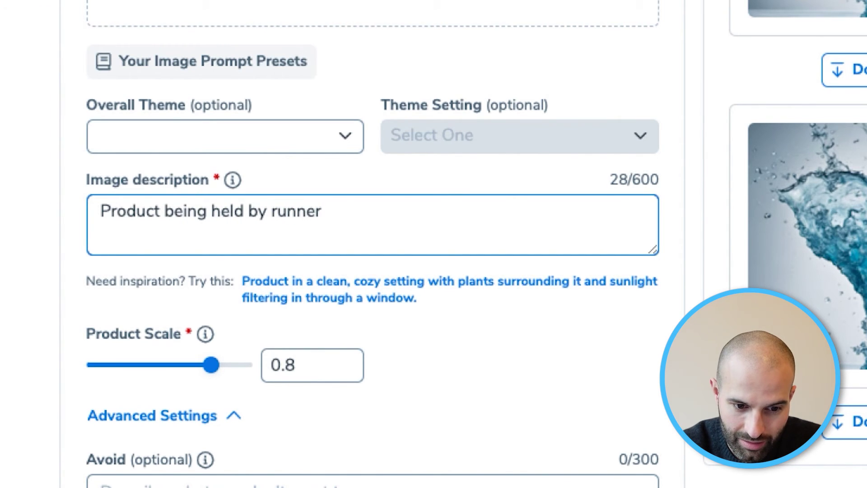
click(271, 210)
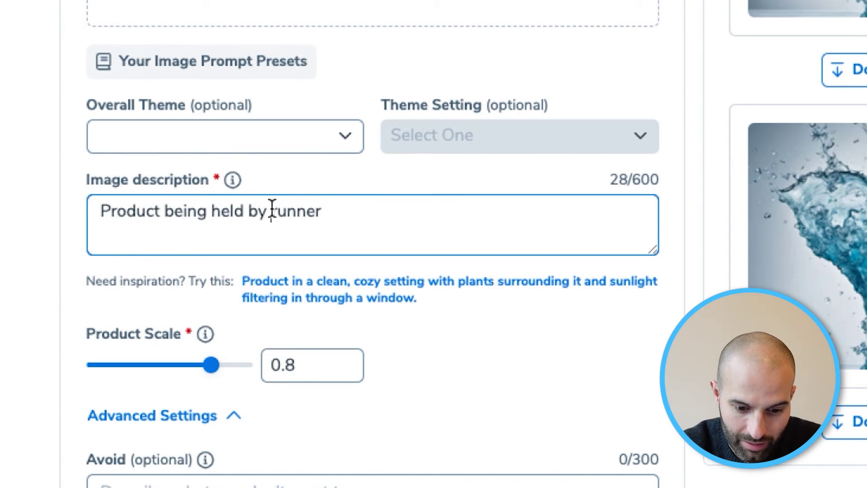
text(female)
key(BackSpace)
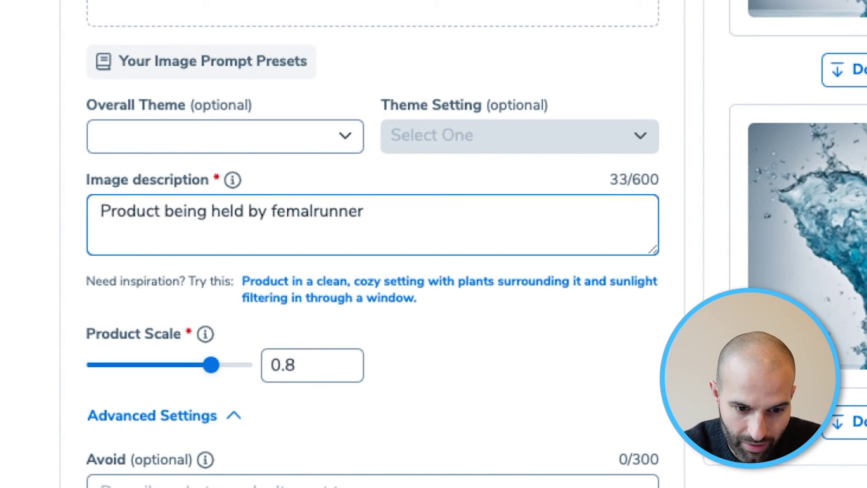
text(e)
Step: Switch the AI engine model to AWS Bedrock Titan and set the prompt strength to 9
scroll(440, 300, down, 8)
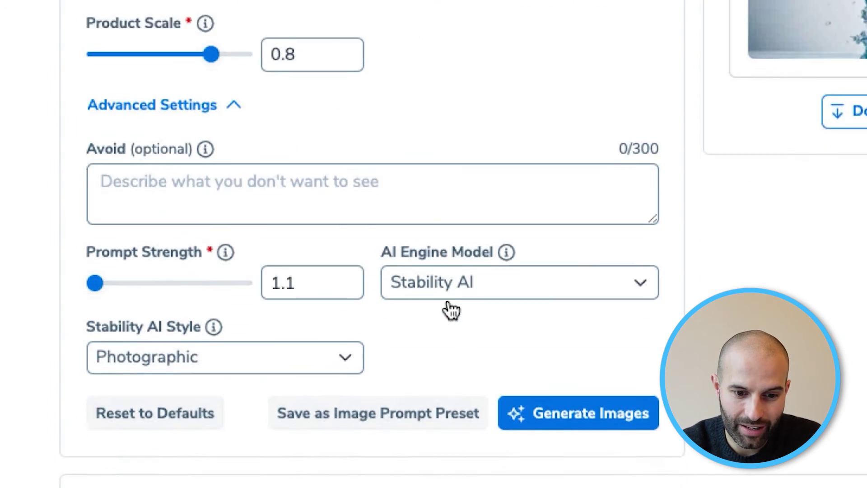
click(549, 247)
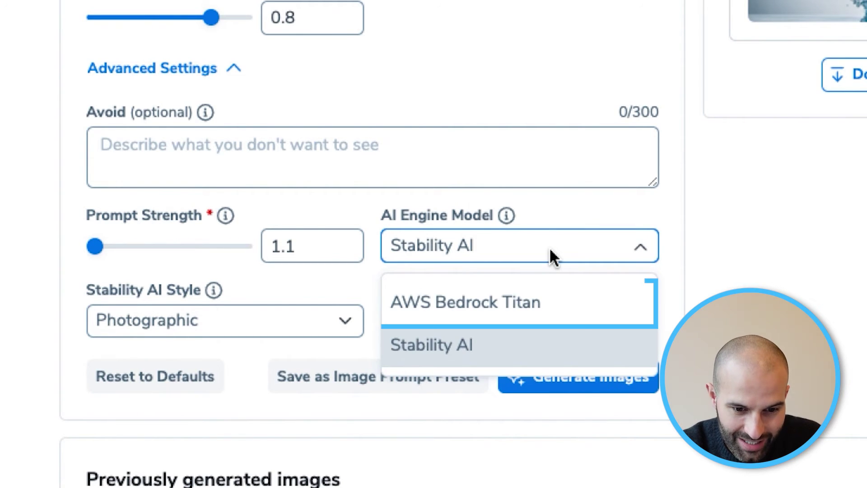
click(538, 303)
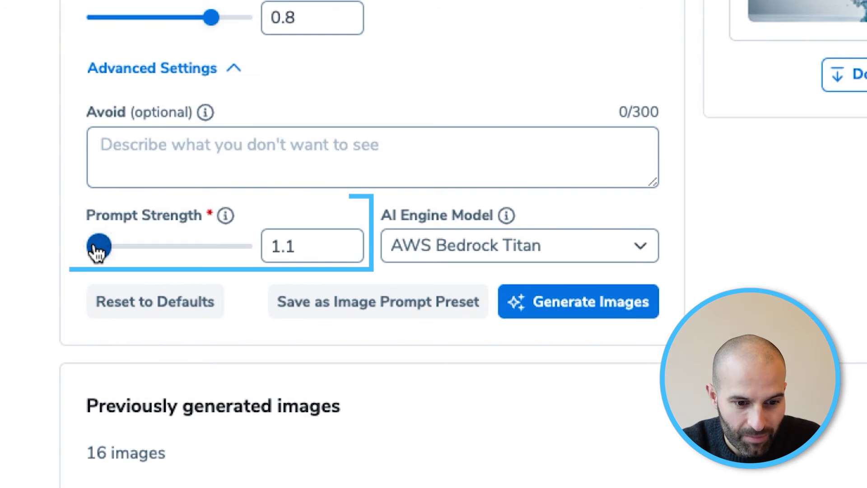
drag(97, 247, 224, 269)
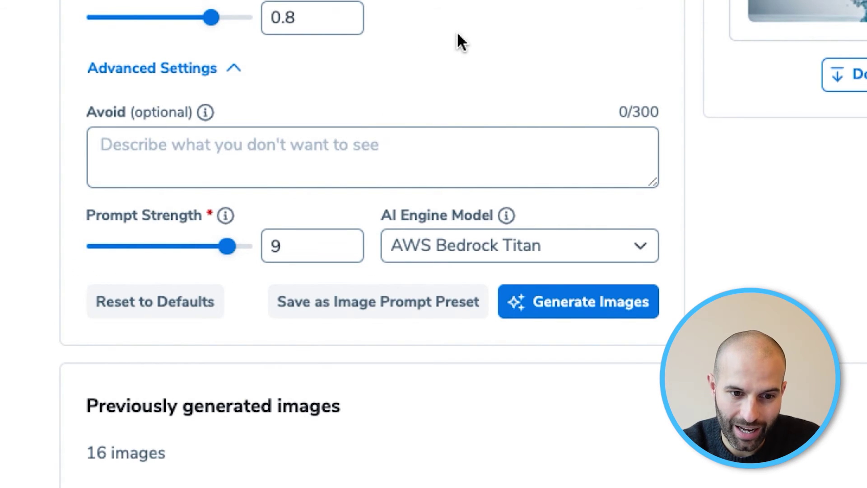
Step: Generate the water bottle images from the female runner description and enlarge the third result, with the bottle held by its handle
scroll(457, 33, up, 8)
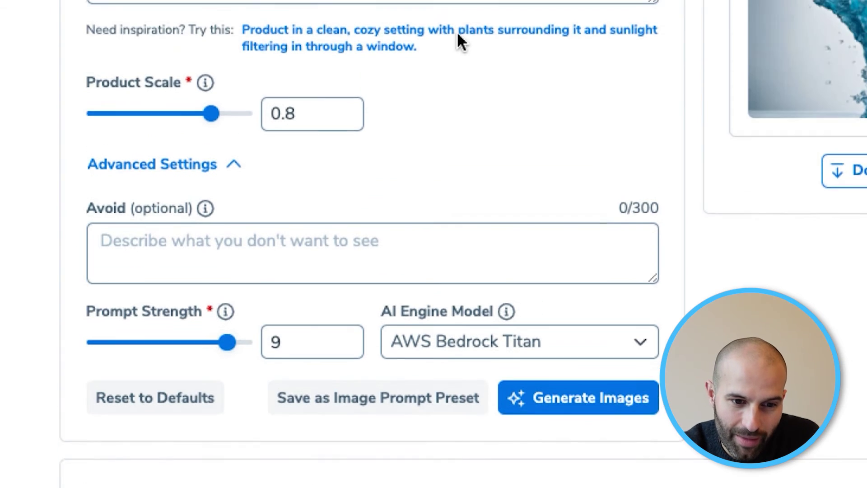
scroll(457, 31, down, 8)
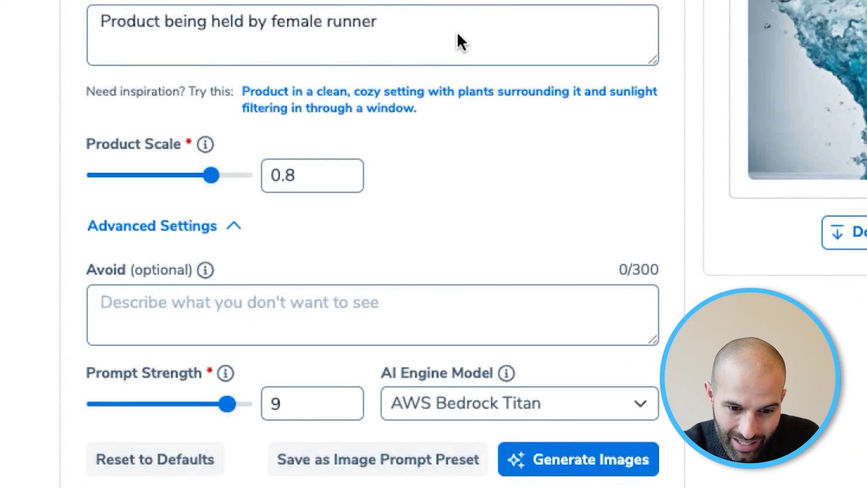
click(587, 294)
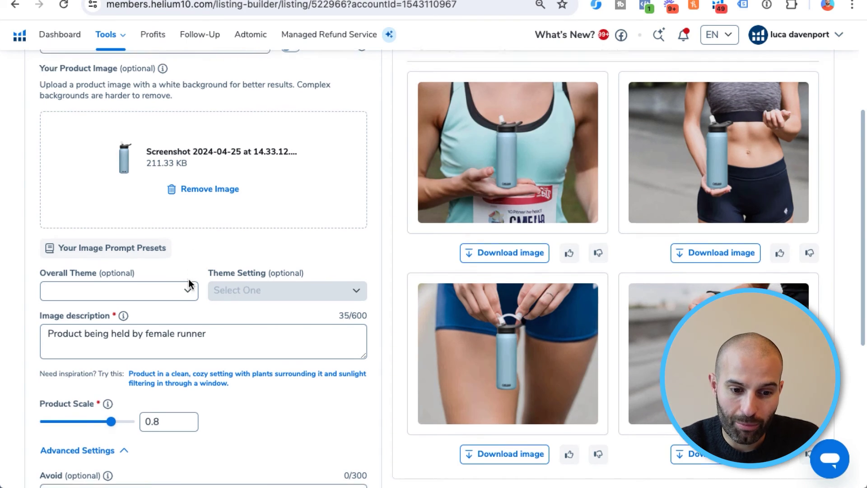
scroll(189, 283, down, 6)
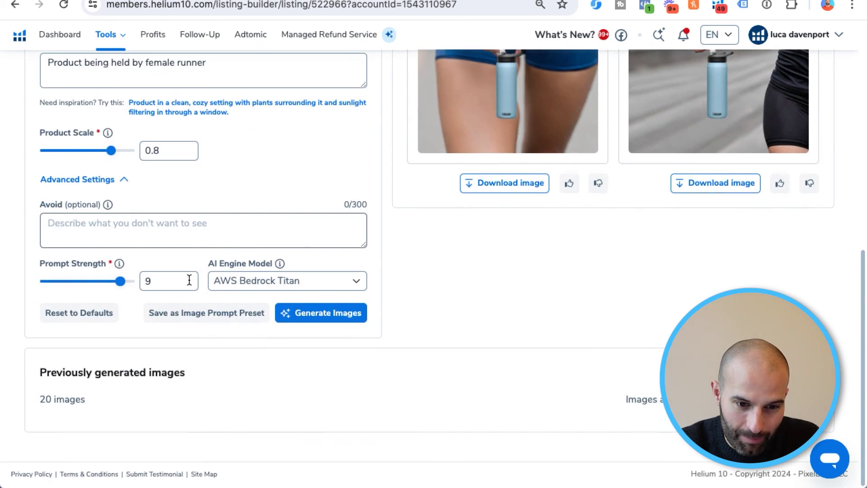
scroll(189, 281, up, 3)
click(114, 222)
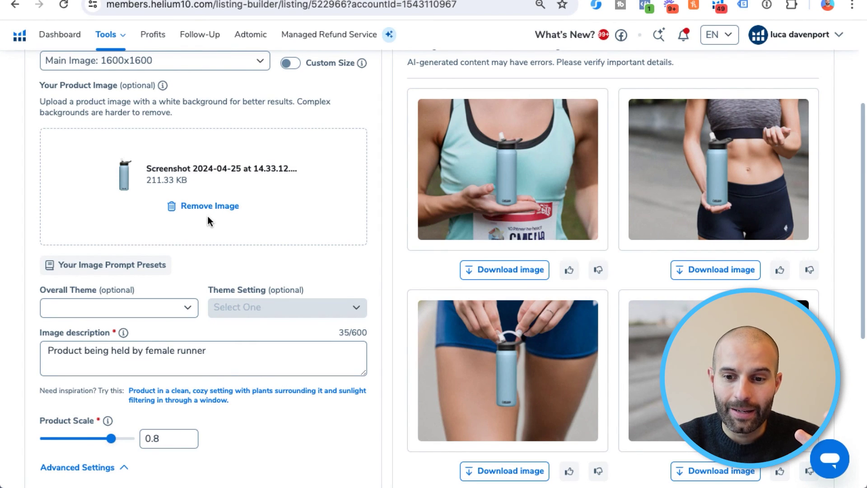
click(524, 359)
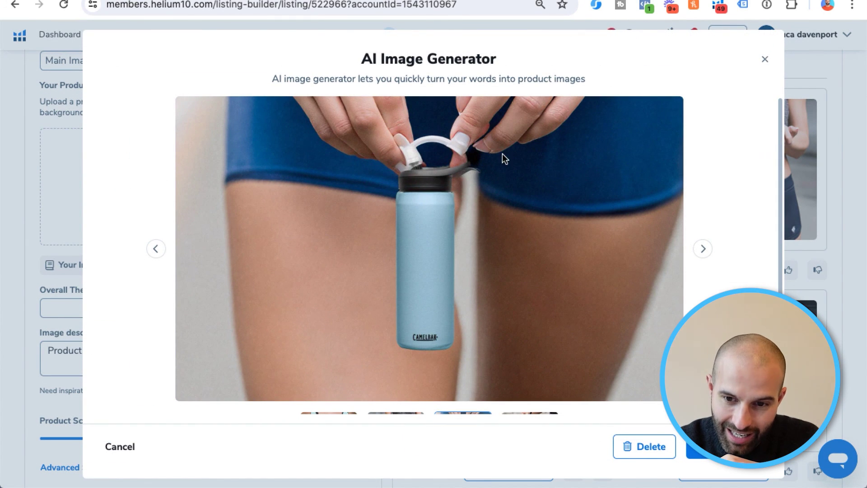